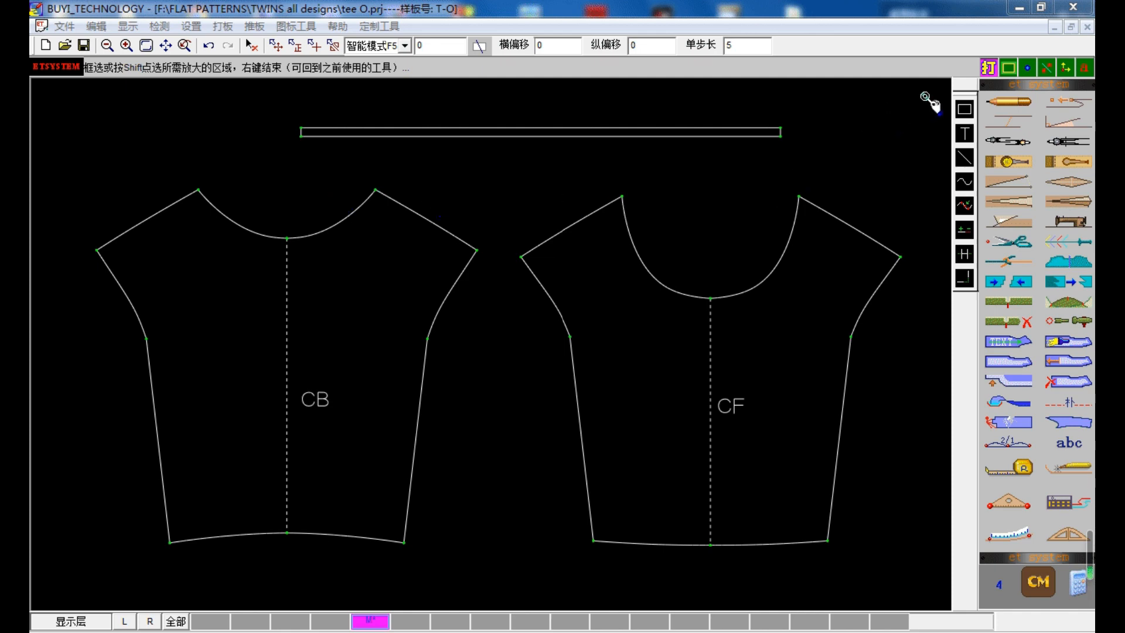
Switch the pattern from pattern-making mode to grading mode and dismiss the pop-up advertisement.
click(989, 69)
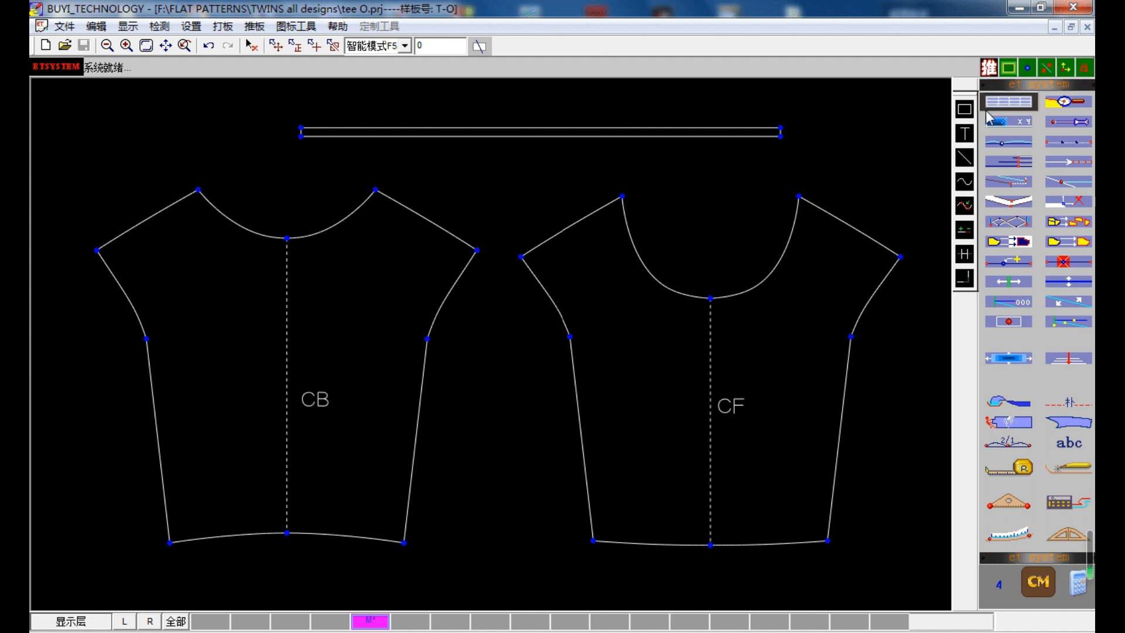
click(990, 126)
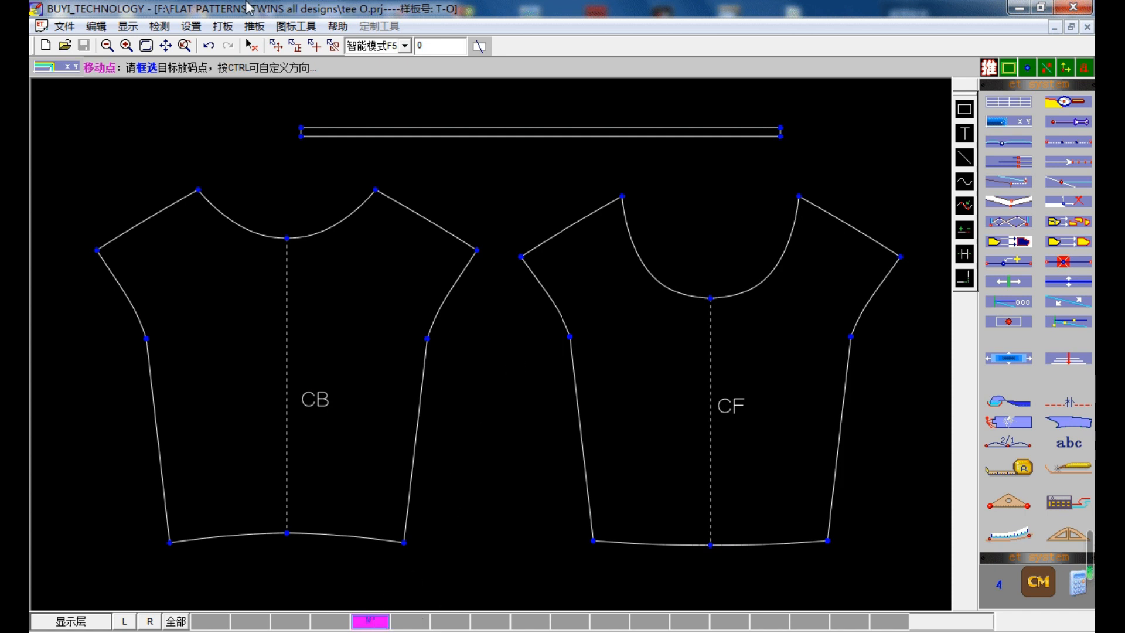
click(191, 26)
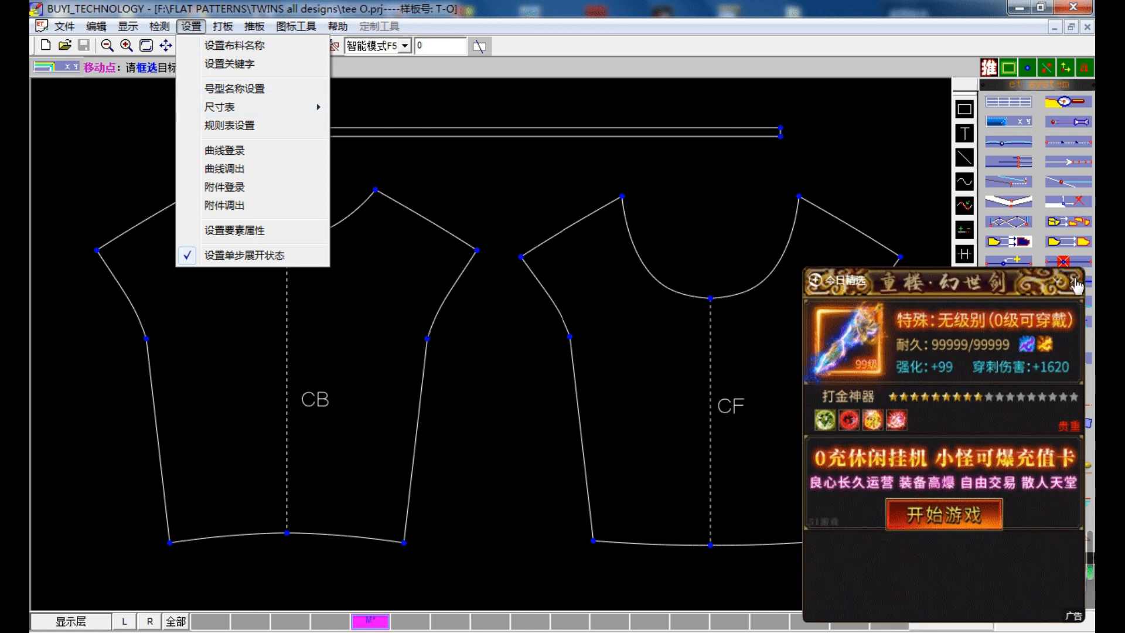
click(1077, 285)
click(1077, 286)
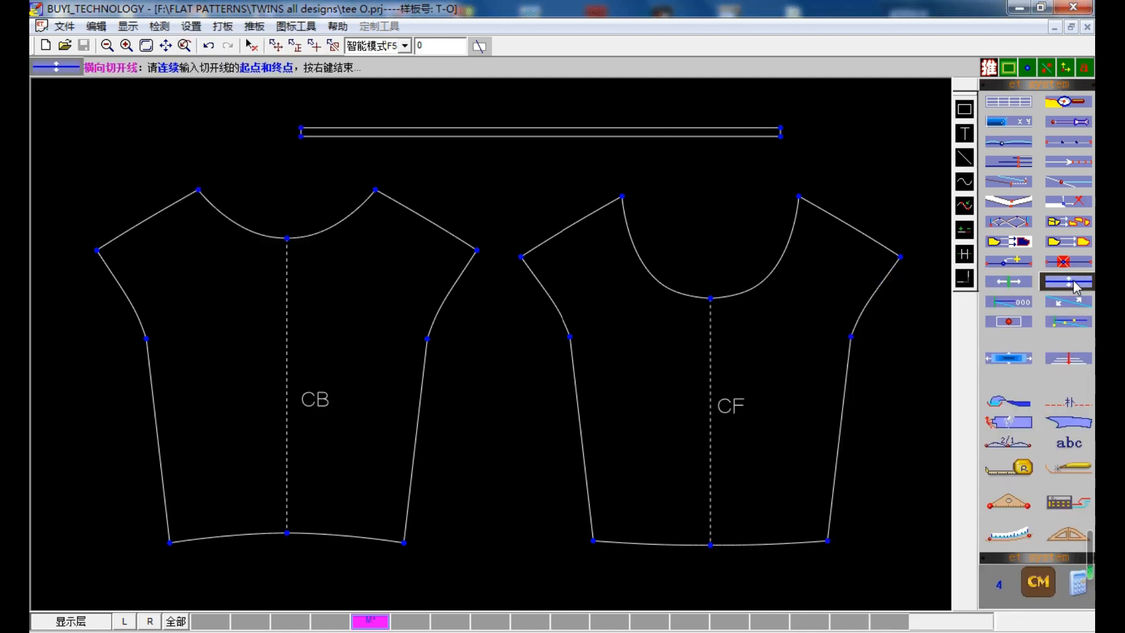
In the size name settings, enter S and XS above M in the E series.
click(187, 27)
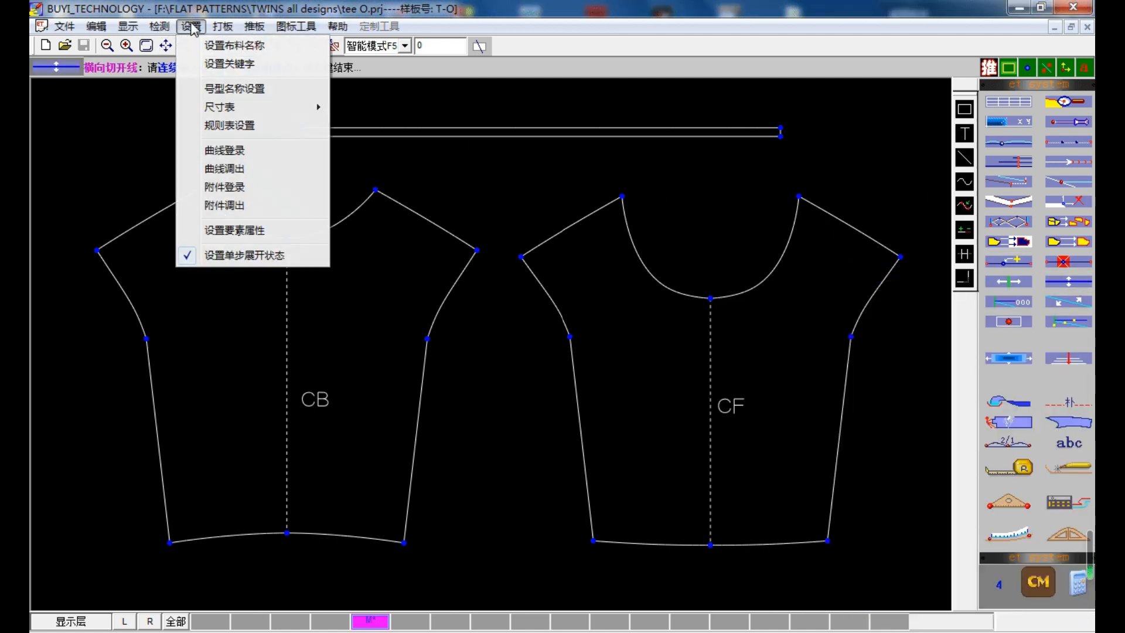
click(236, 90)
click(691, 293)
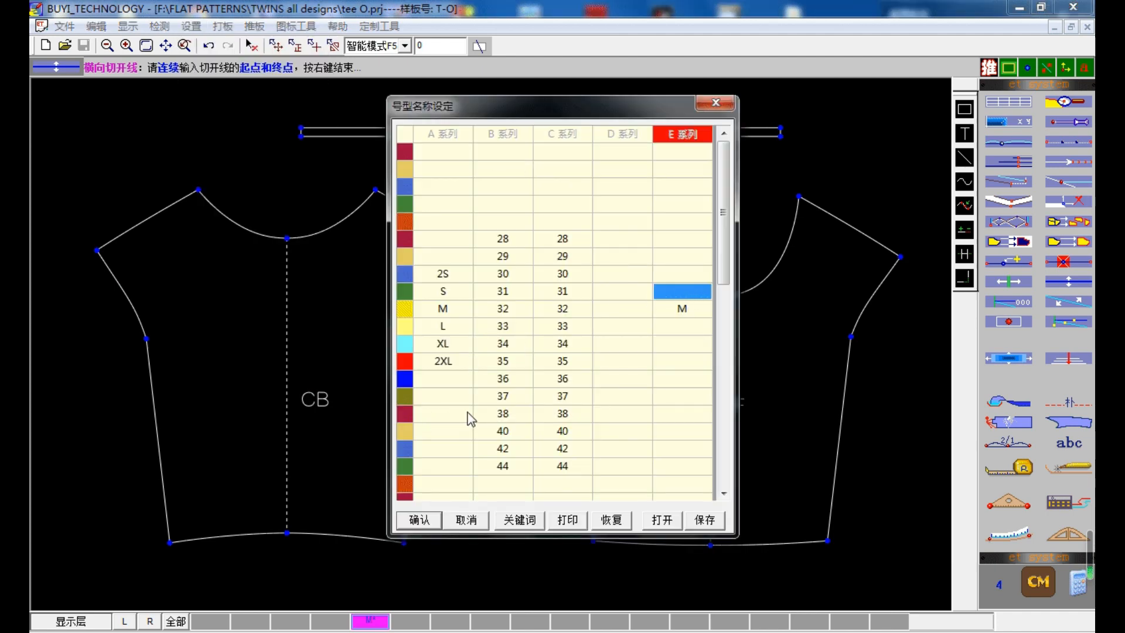
text(S)
click(684, 274)
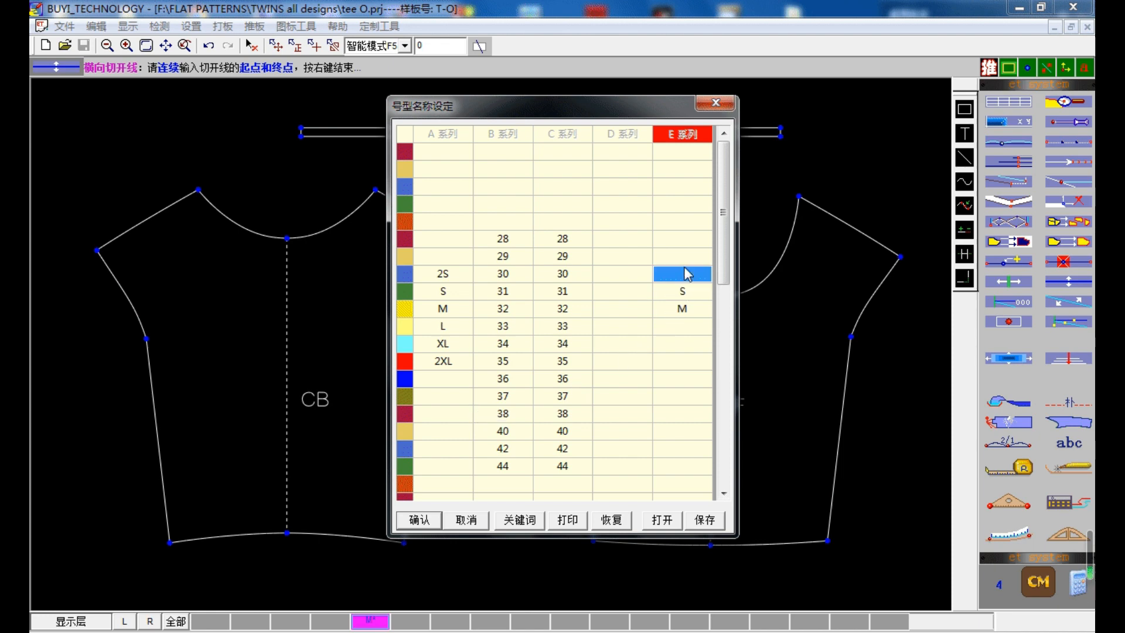
text(XS)
Enter L, XL, 2XL and 3XL below M in the E series and confirm the size names.
click(683, 327)
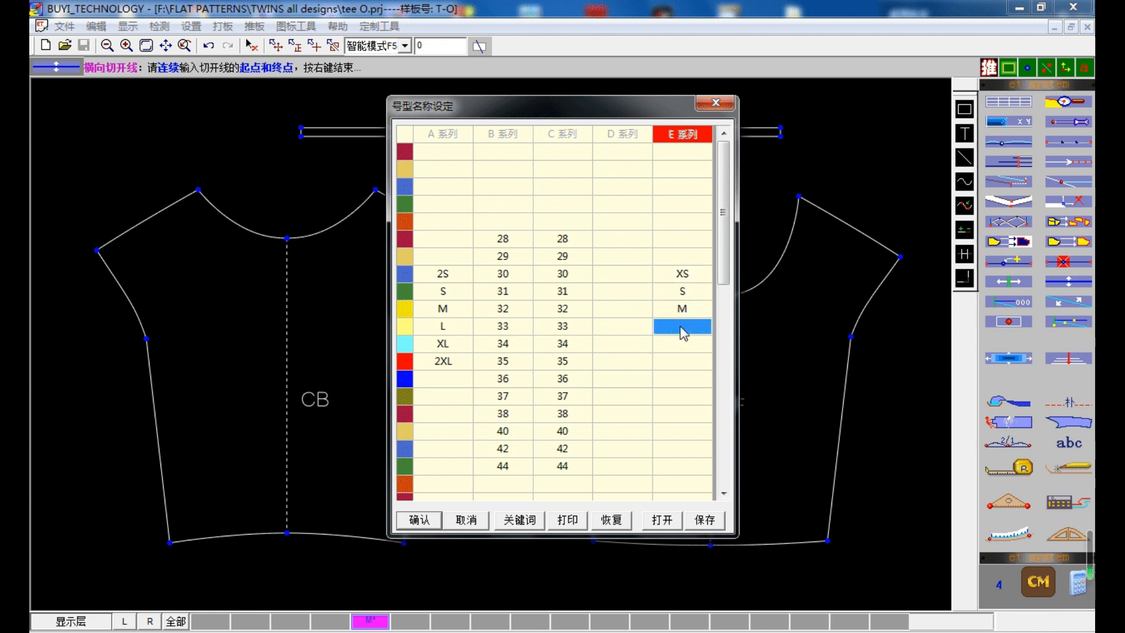
text(L)
click(683, 345)
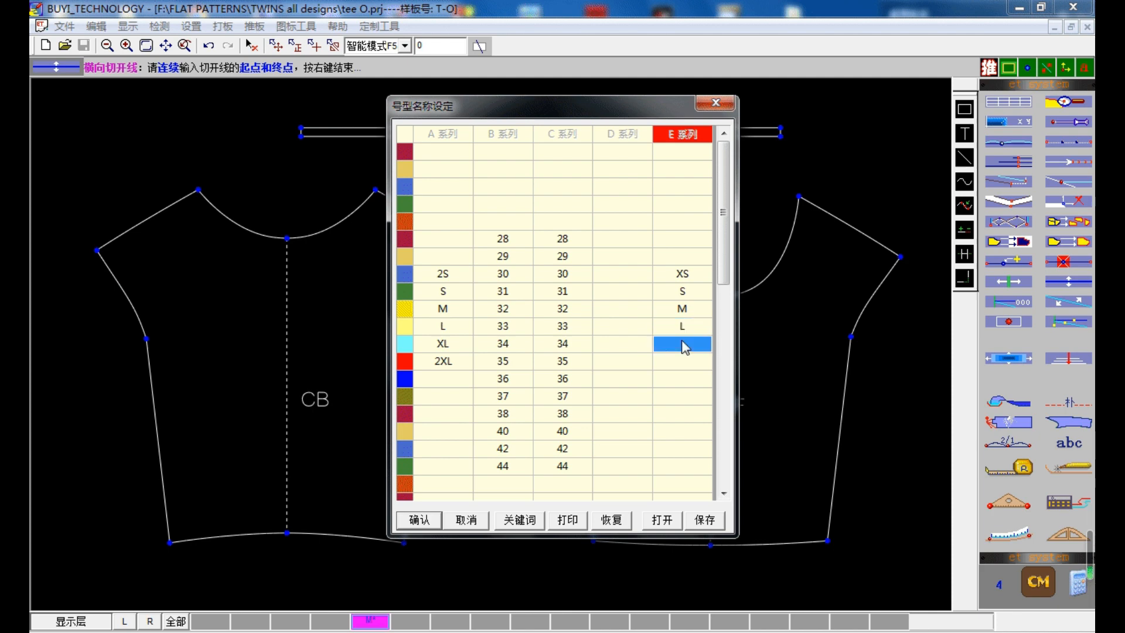
text(XL)
click(688, 361)
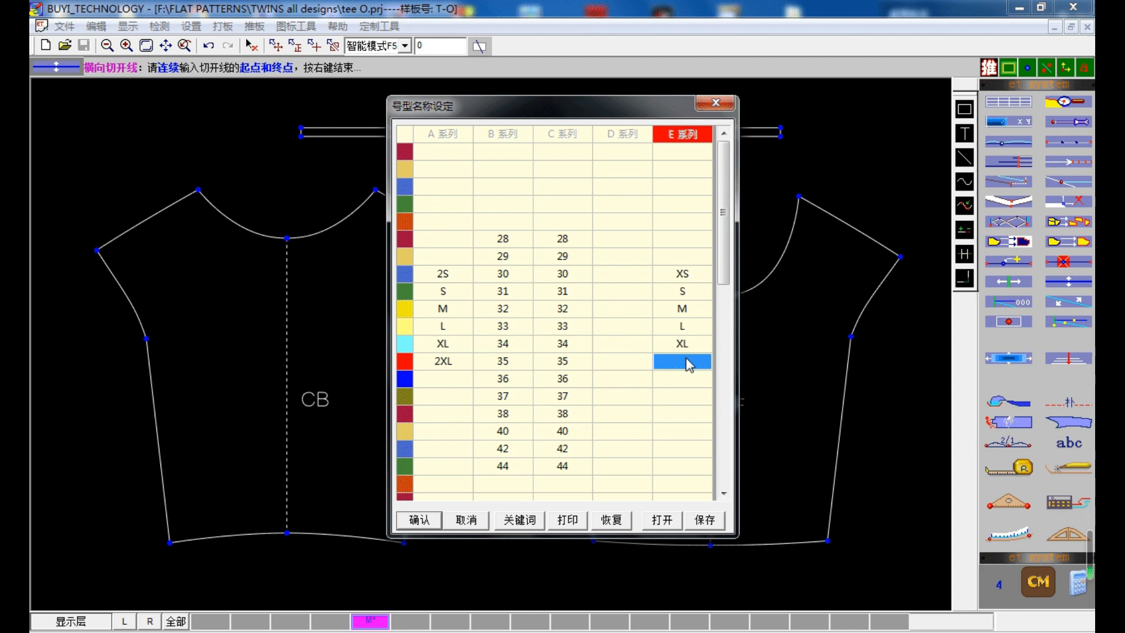
text(2)
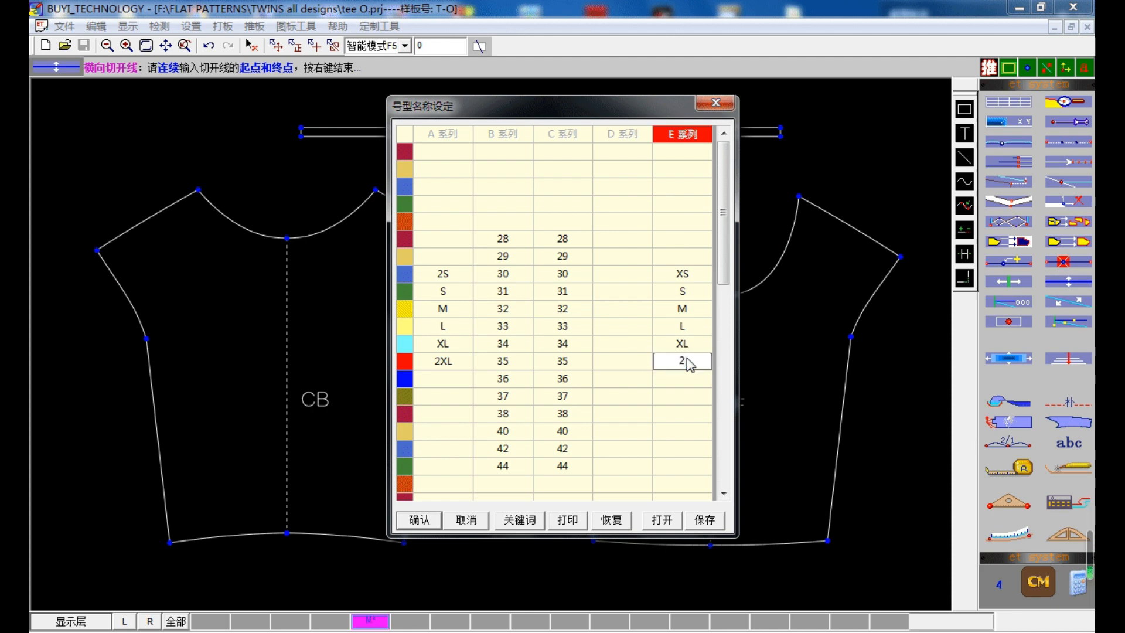
text(XL)
click(689, 375)
text(3)
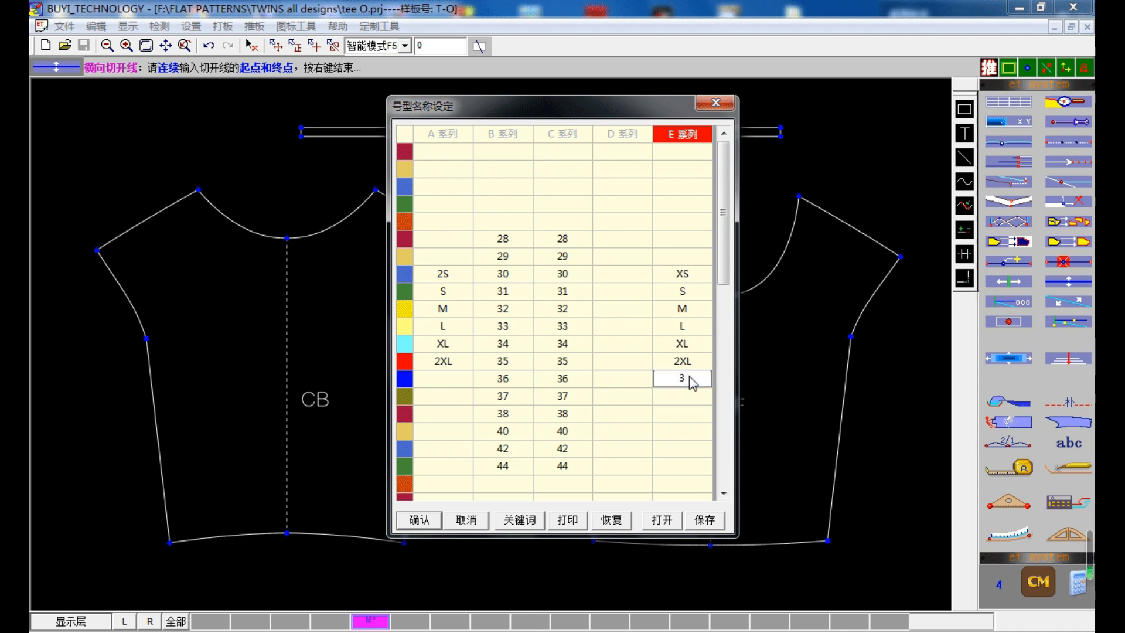
text(XL)
click(418, 520)
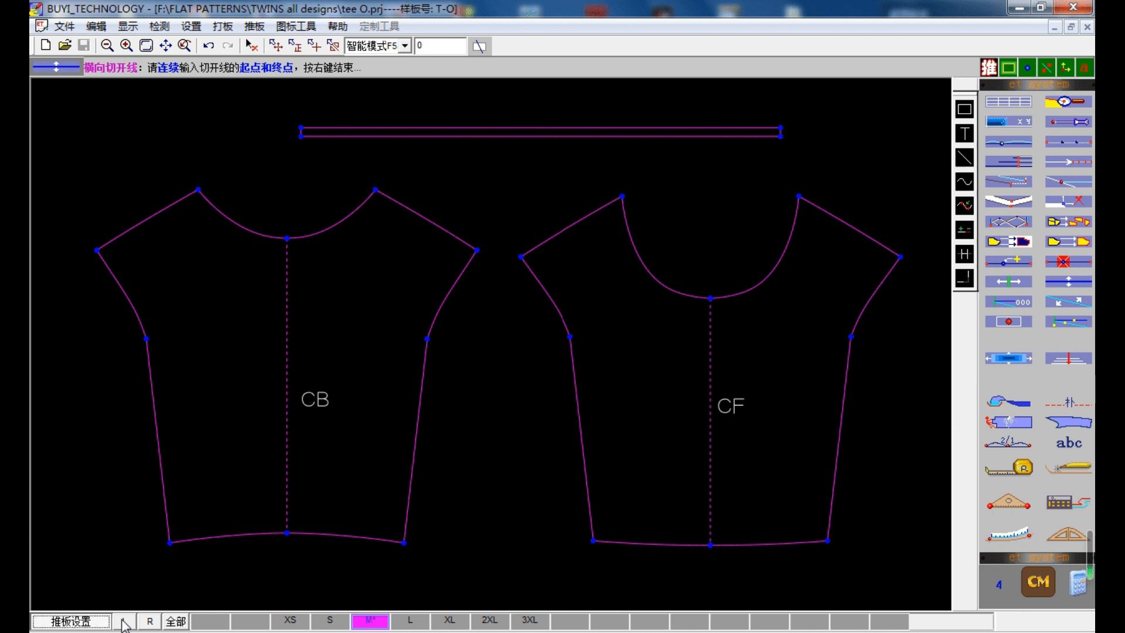
Activate sizes XS, S, L, XL, 2XL and 3XL for grading, then return the size bar to display-layer mode.
click(290, 620)
click(330, 622)
click(407, 622)
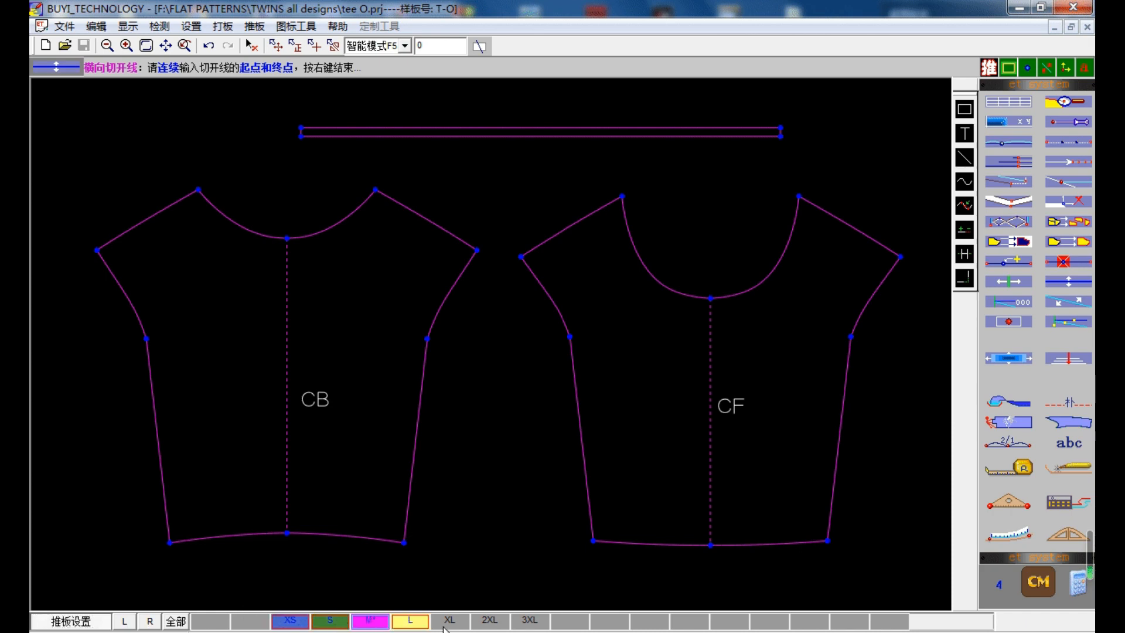
click(457, 622)
click(489, 621)
click(529, 621)
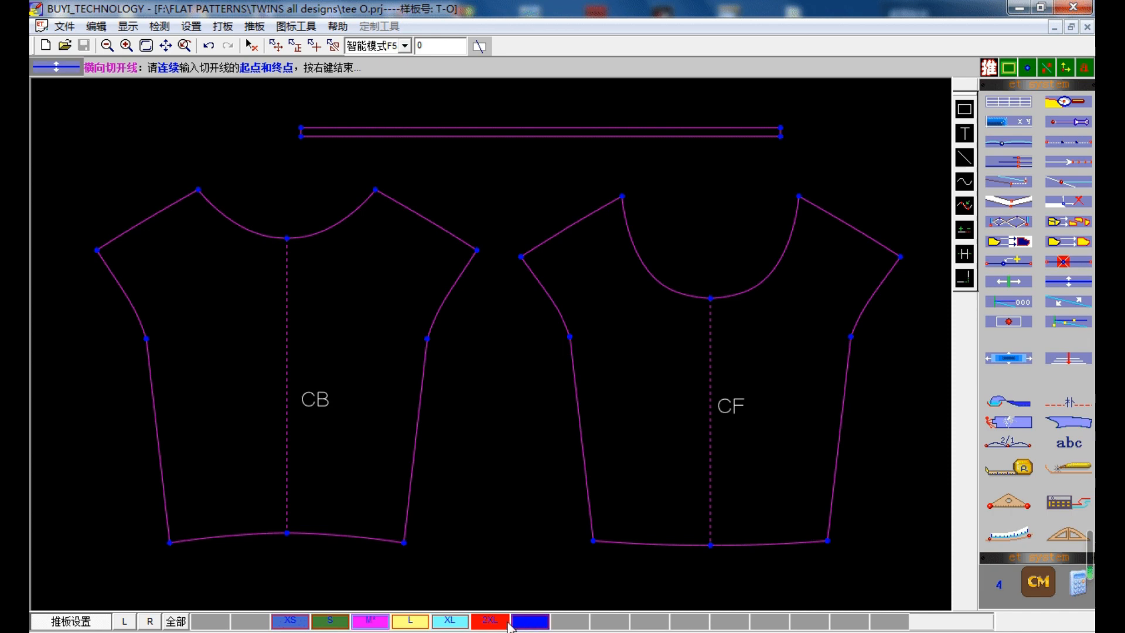
click(104, 622)
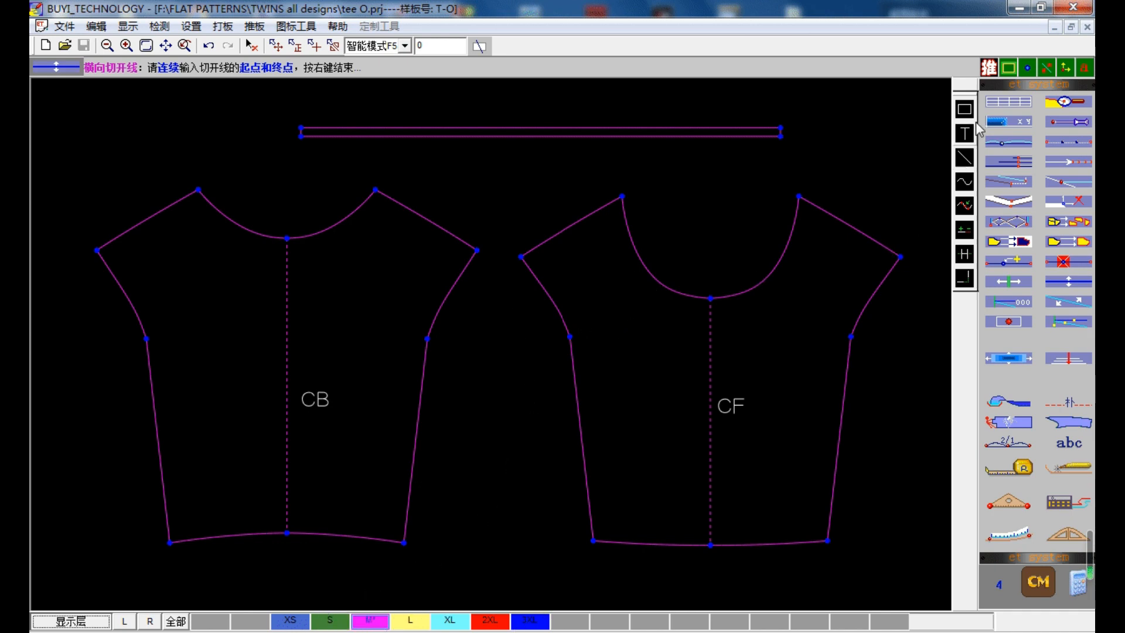
Grade the CF piece's shoulder tip, underarm and hem corner points horizontally by 1 cm on the right side and -1 cm on the left.
click(1003, 121)
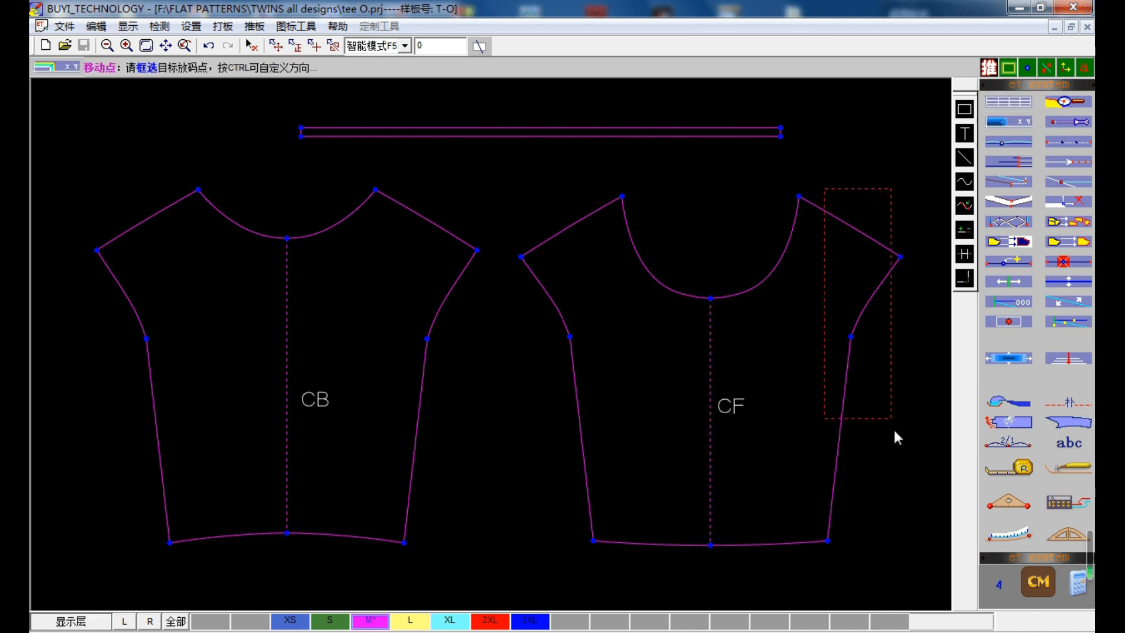
drag(917, 581, 919, 580)
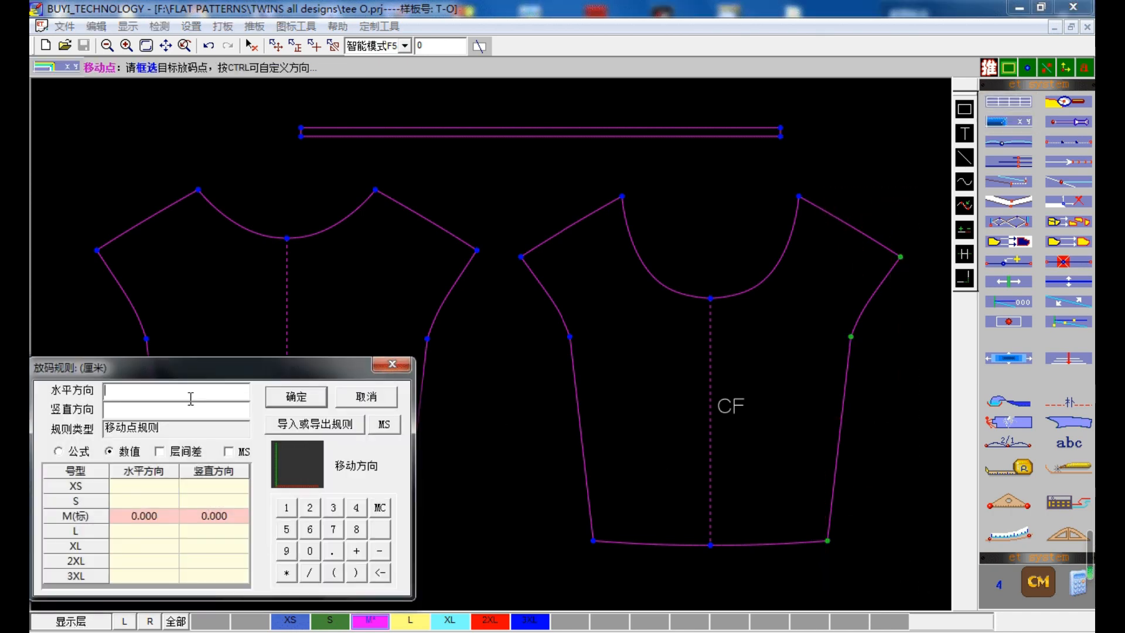
text(1)
click(295, 397)
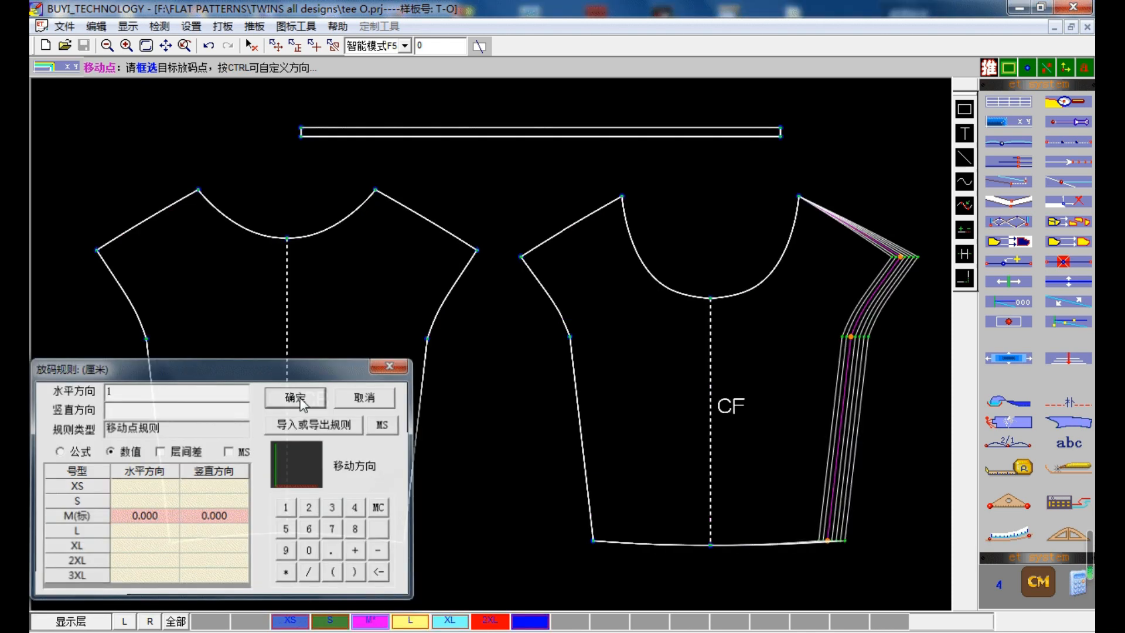
drag(508, 231, 607, 567)
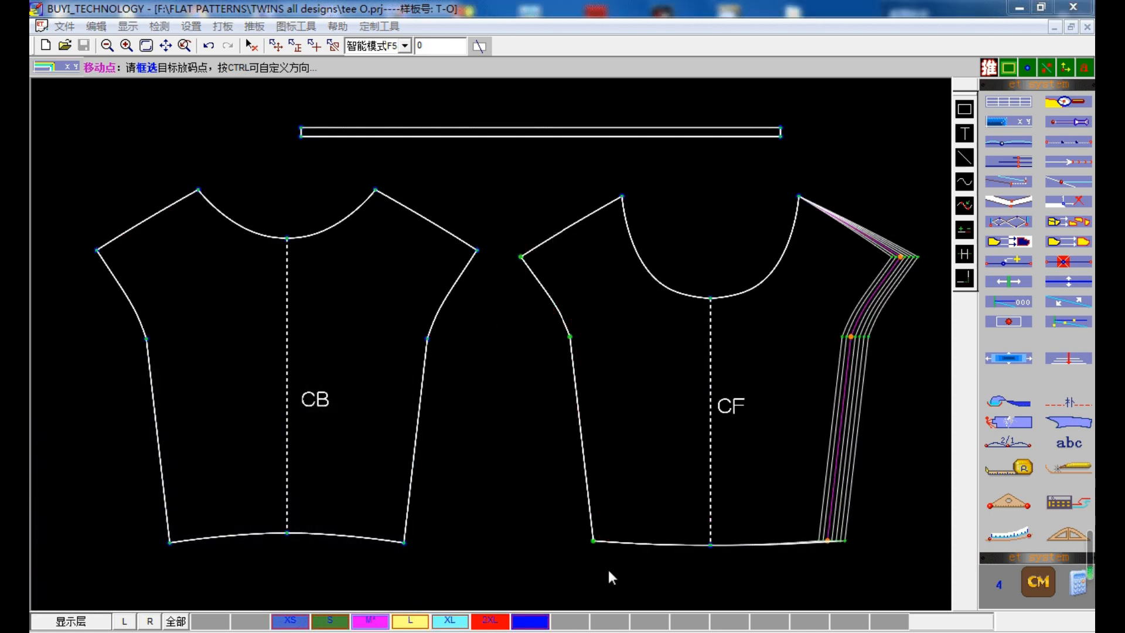
text(-)
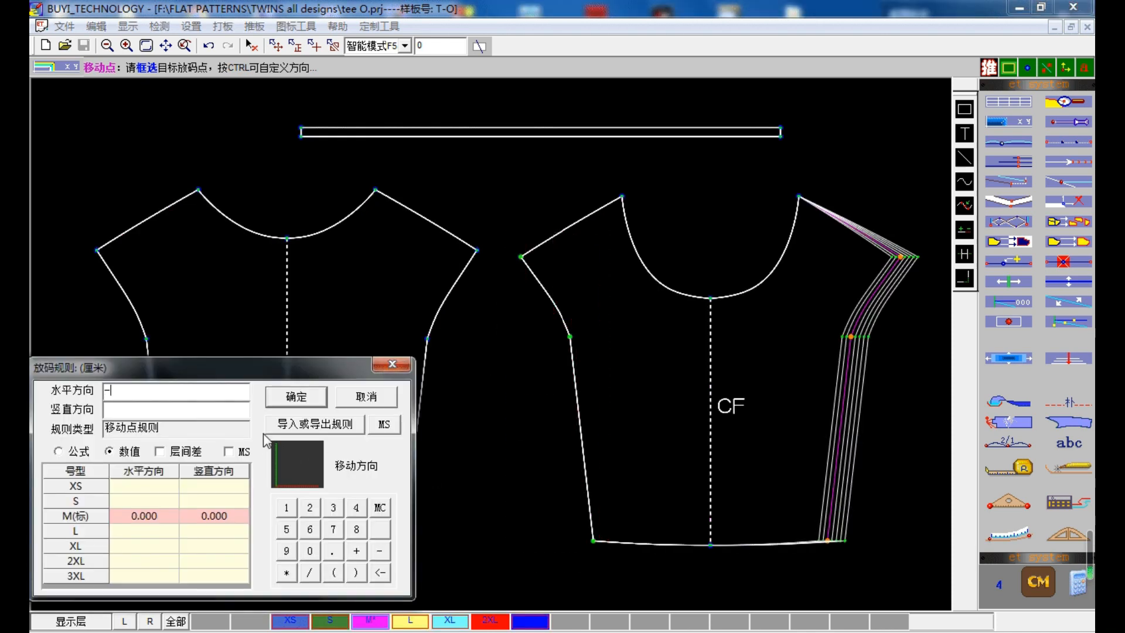
text(1)
click(303, 397)
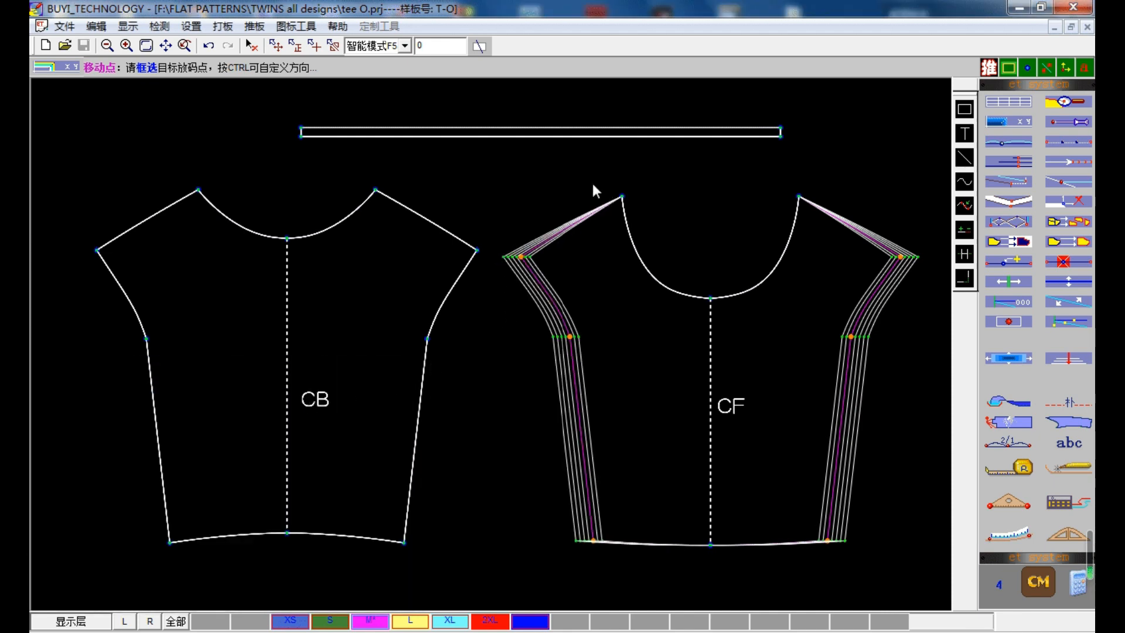
Set the horizontal grading of the CF shoulder tips to -0.5 cm on the left and 0.5 cm on the right.
drag(500, 230, 539, 274)
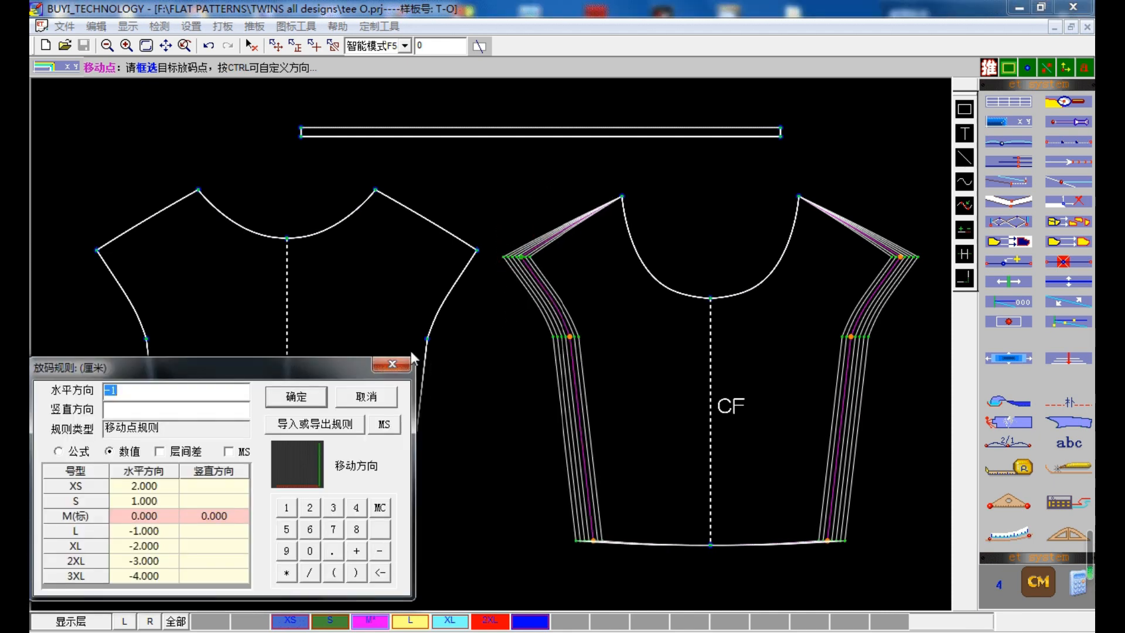
drag(129, 391, 112, 391)
text(0.5)
click(322, 395)
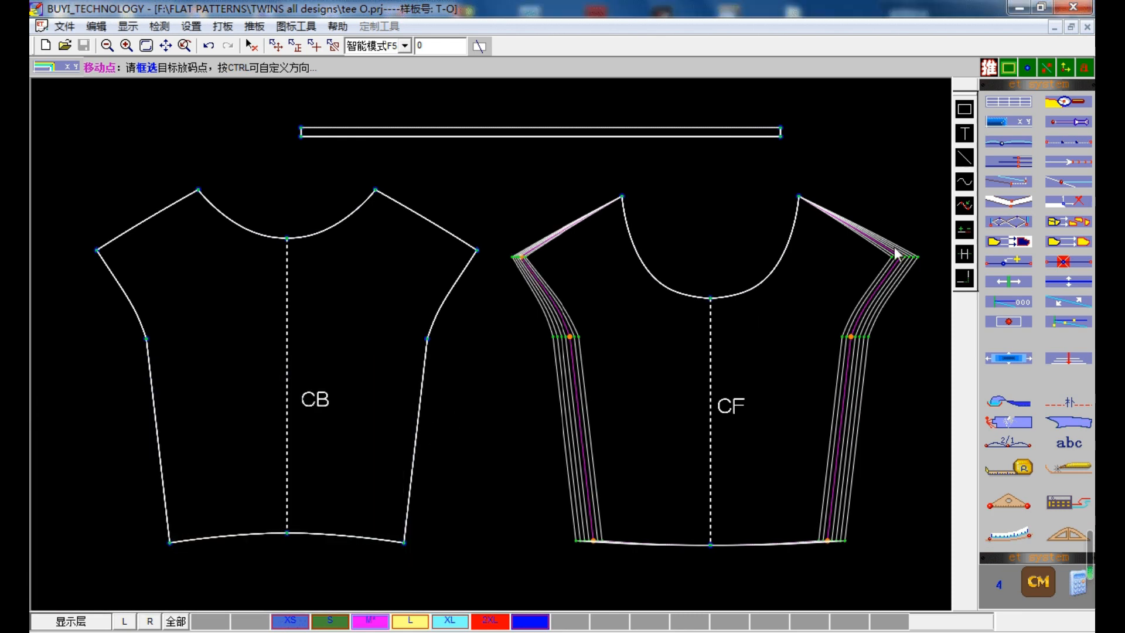
drag(894, 249, 936, 274)
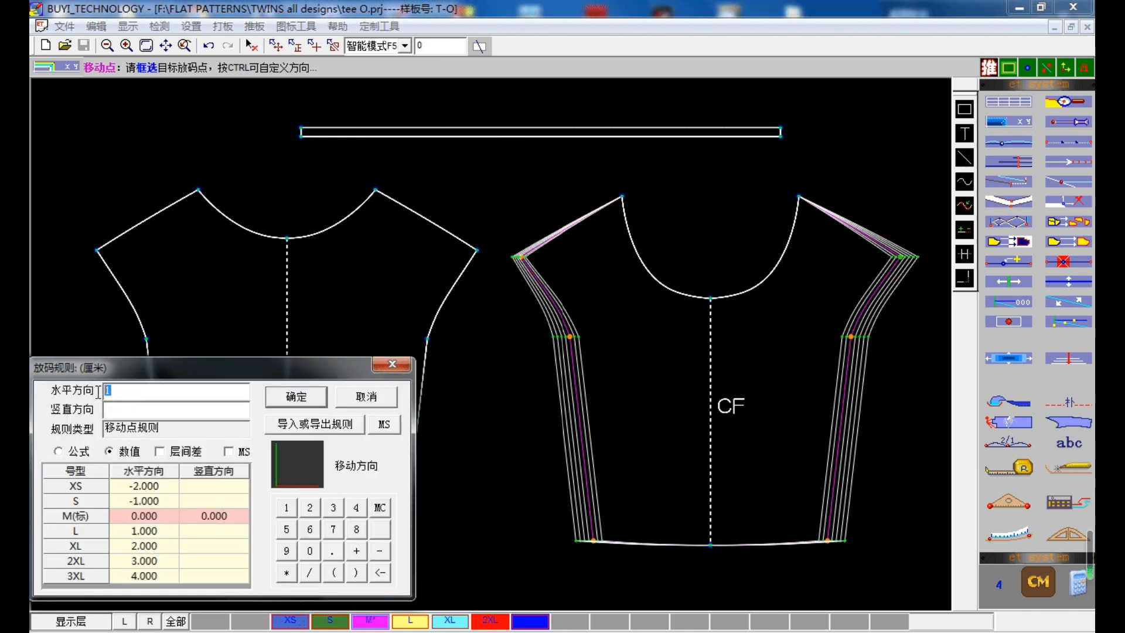
text(0.5)
click(297, 397)
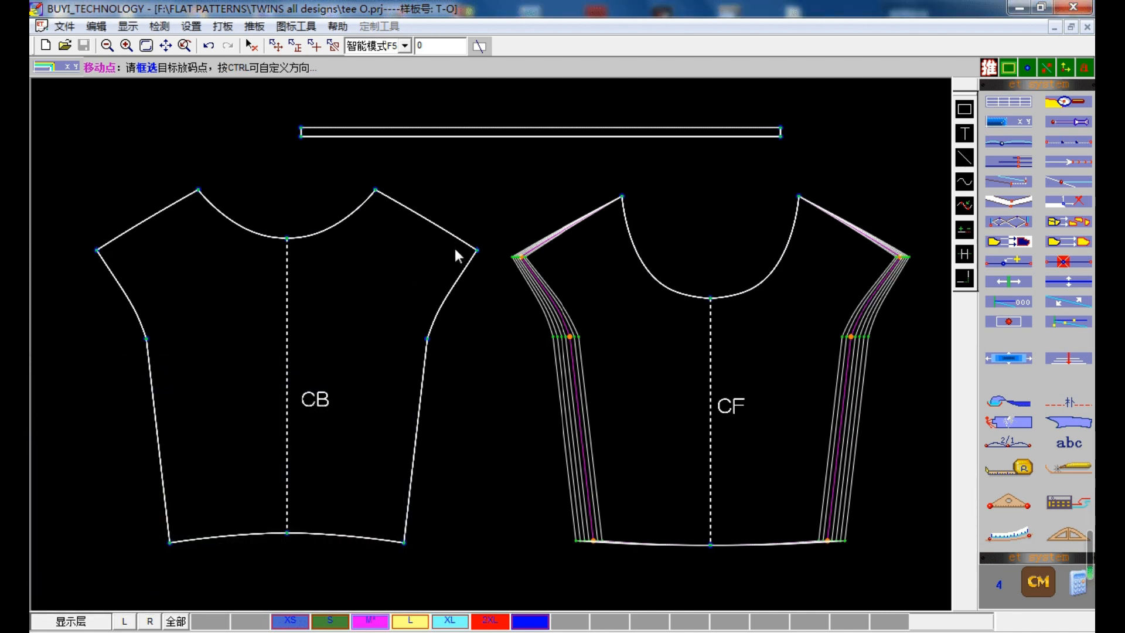
Grade the CB piece's shoulder tip, underarm and hem corner points horizontally by 1 cm on the right side and -1 cm on the left.
drag(389, 181, 486, 556)
text(1)
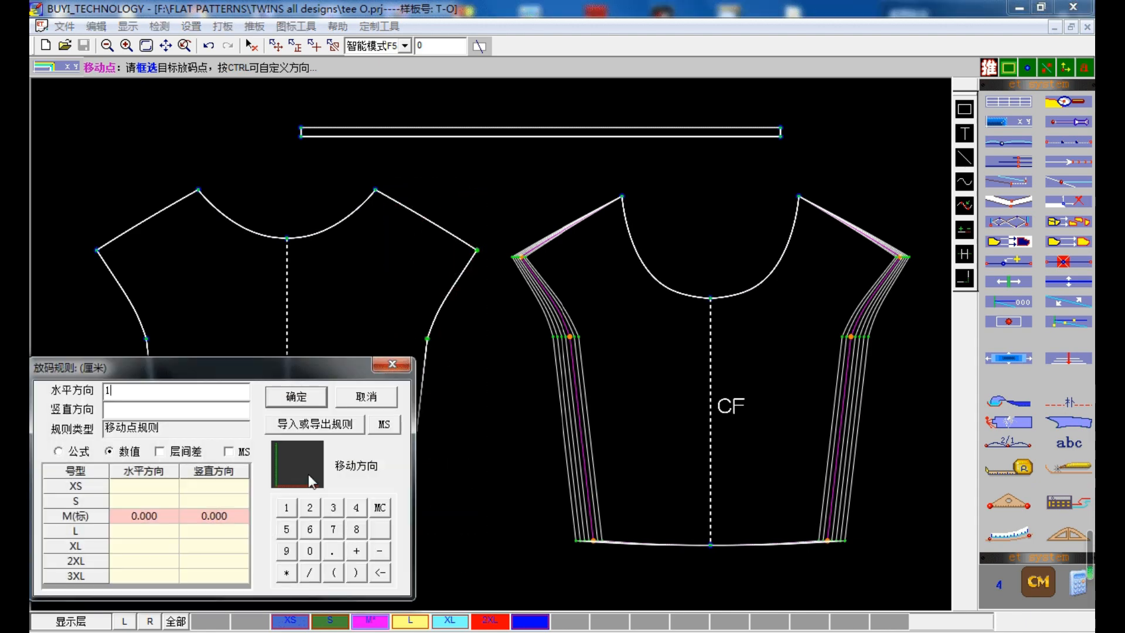
click(302, 401)
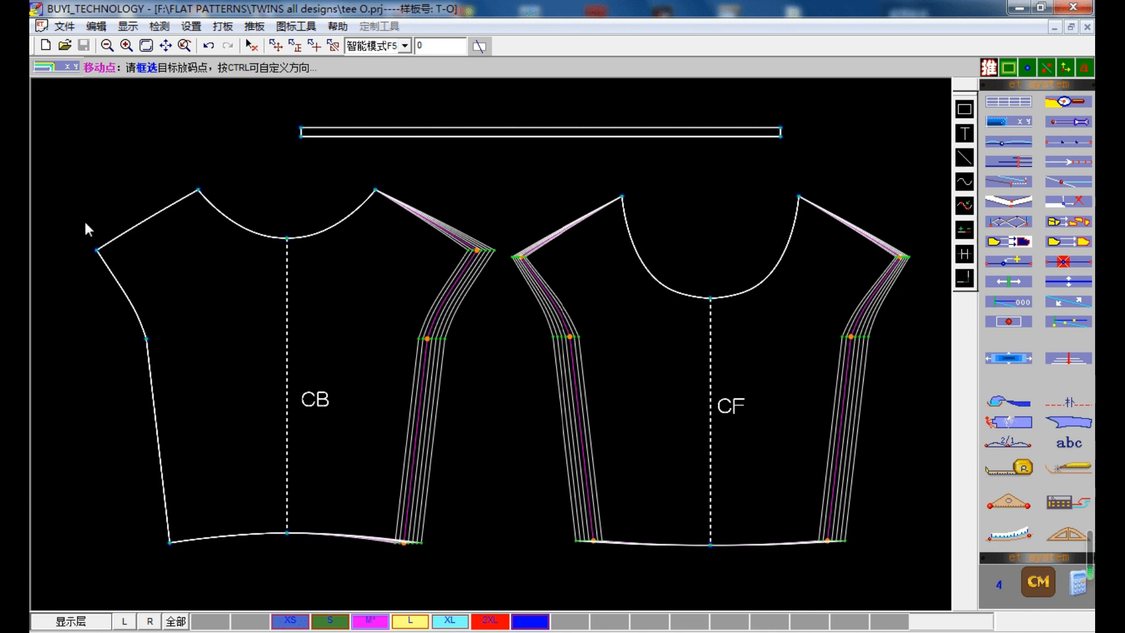
drag(200, 550, 206, 561)
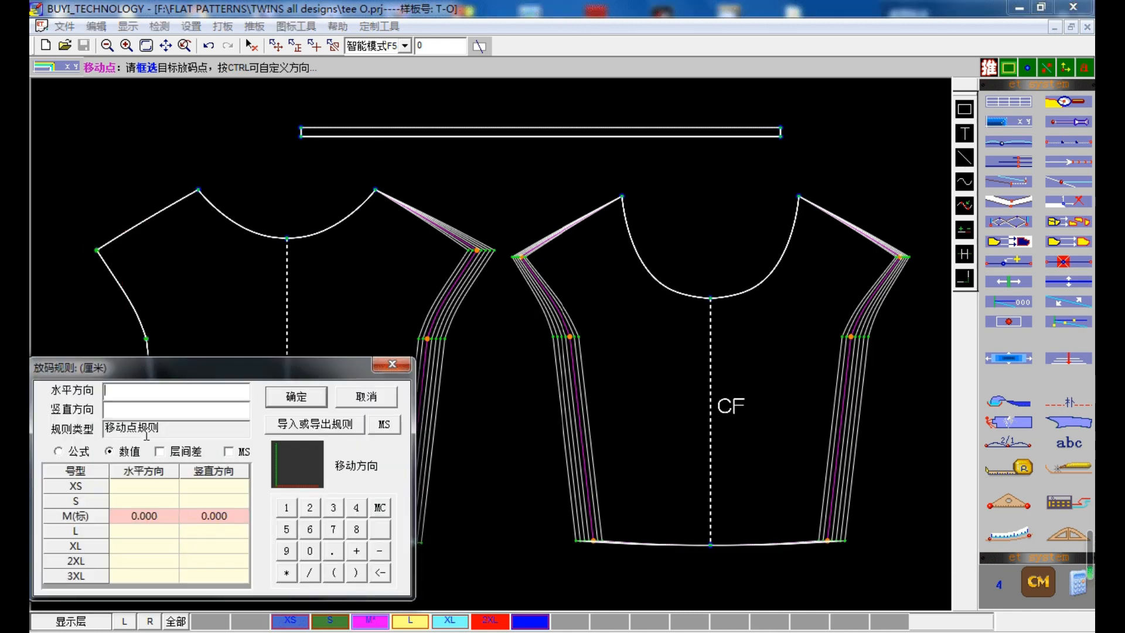
text(-1)
click(281, 396)
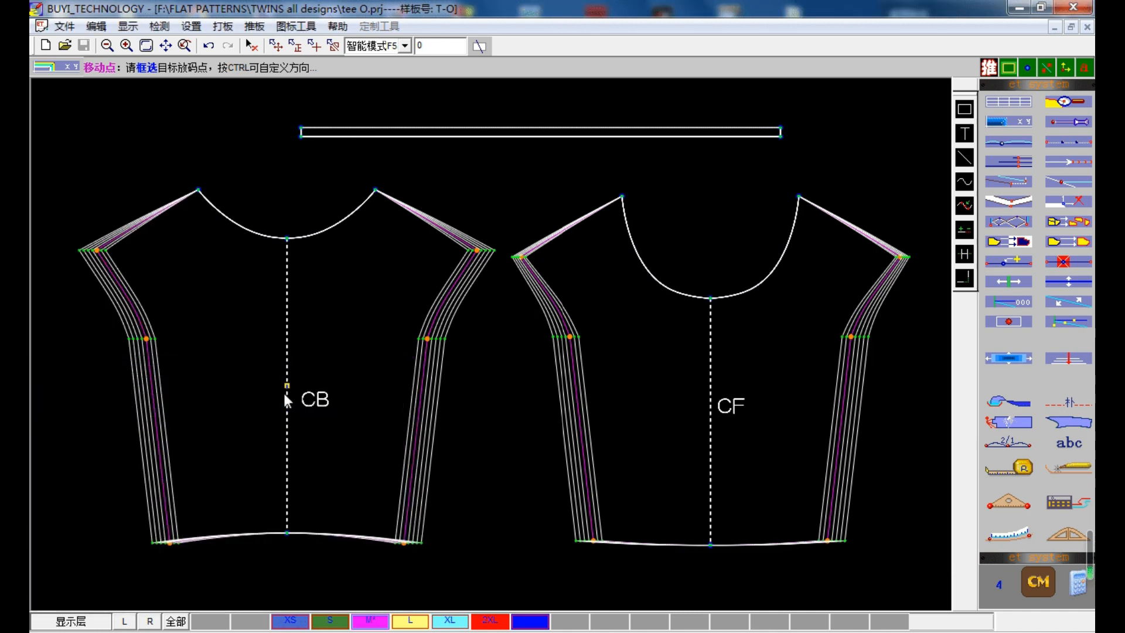
Set the horizontal grading of the CB shoulder tips to -0.5 cm on the left and 0.5 cm on the right.
drag(63, 233, 122, 273)
text(-1)
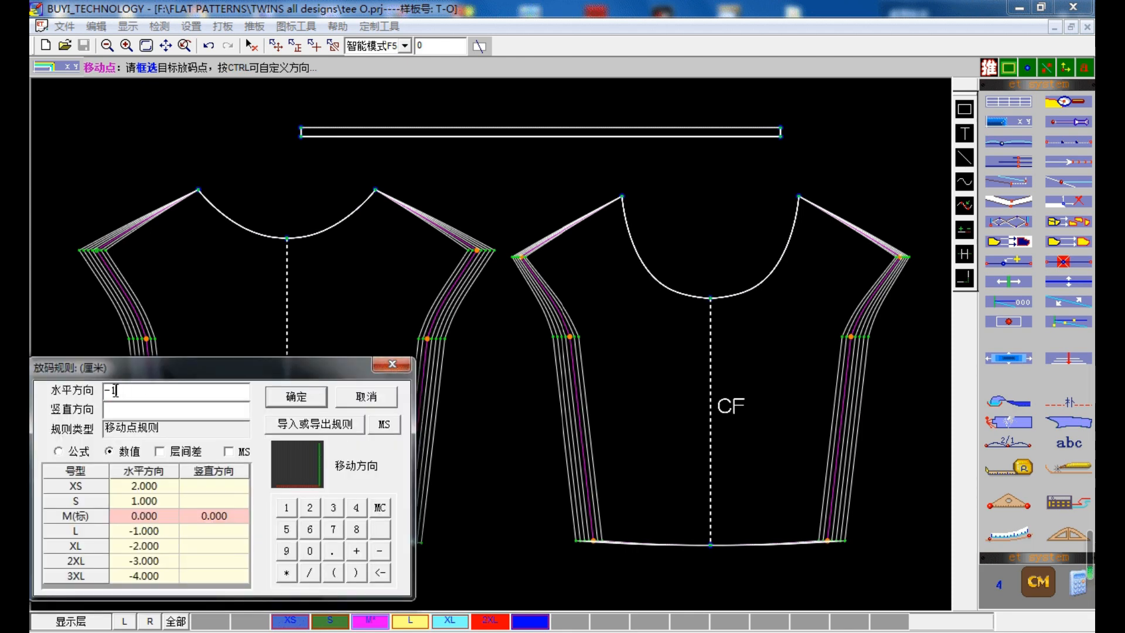
text(90)
key(BackSpace)
key(BackSpace)
text(0.5)
click(317, 400)
drag(459, 221, 498, 289)
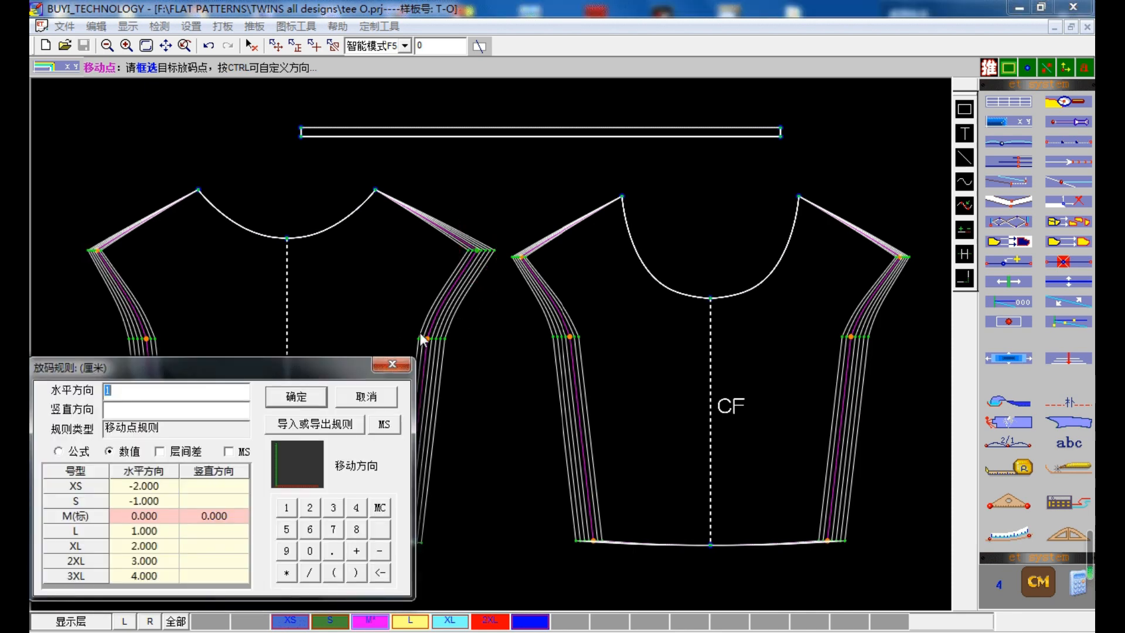
text(0.5)
click(306, 392)
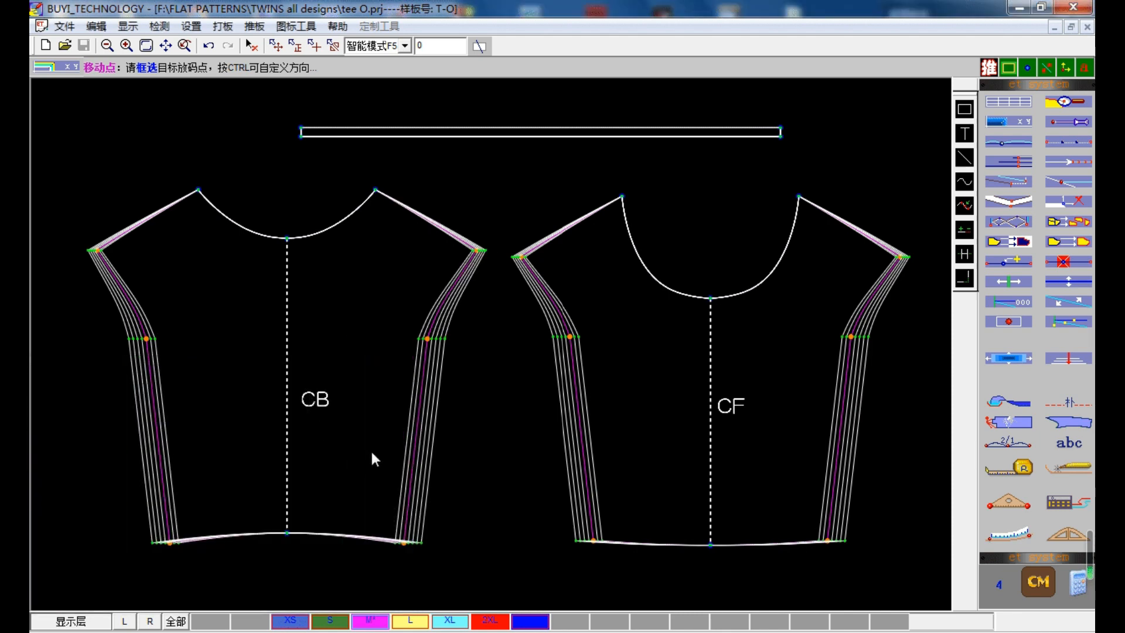
Grade the hem points of the CB and CF pieces vertically by 1 cm.
scroll(371, 453, down, 3)
drag(139, 437, 792, 533)
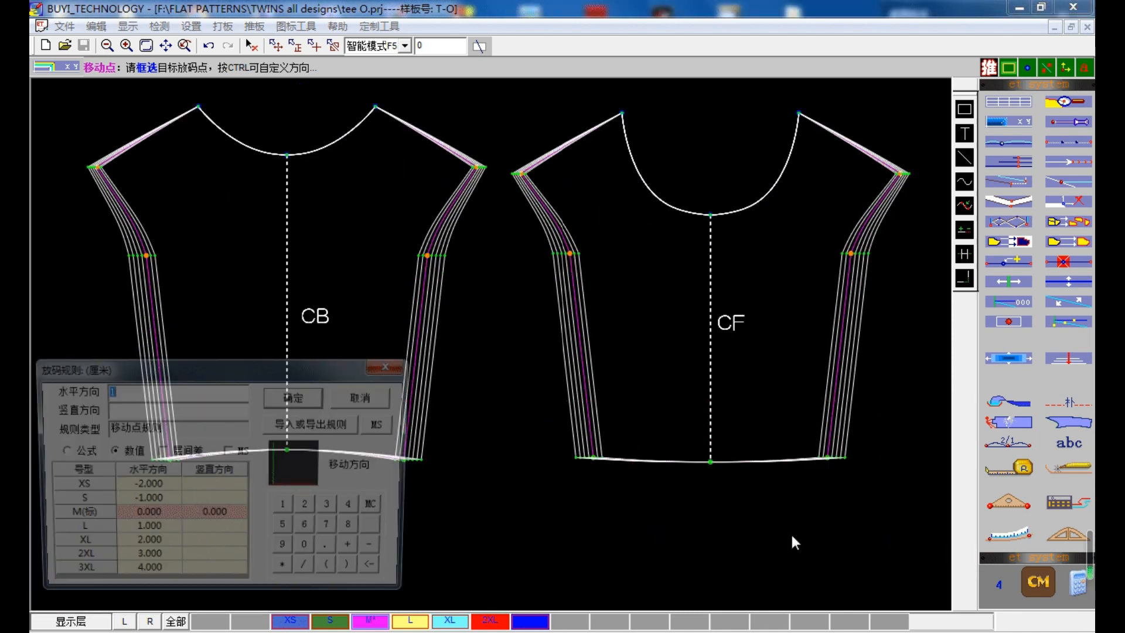
click(157, 409)
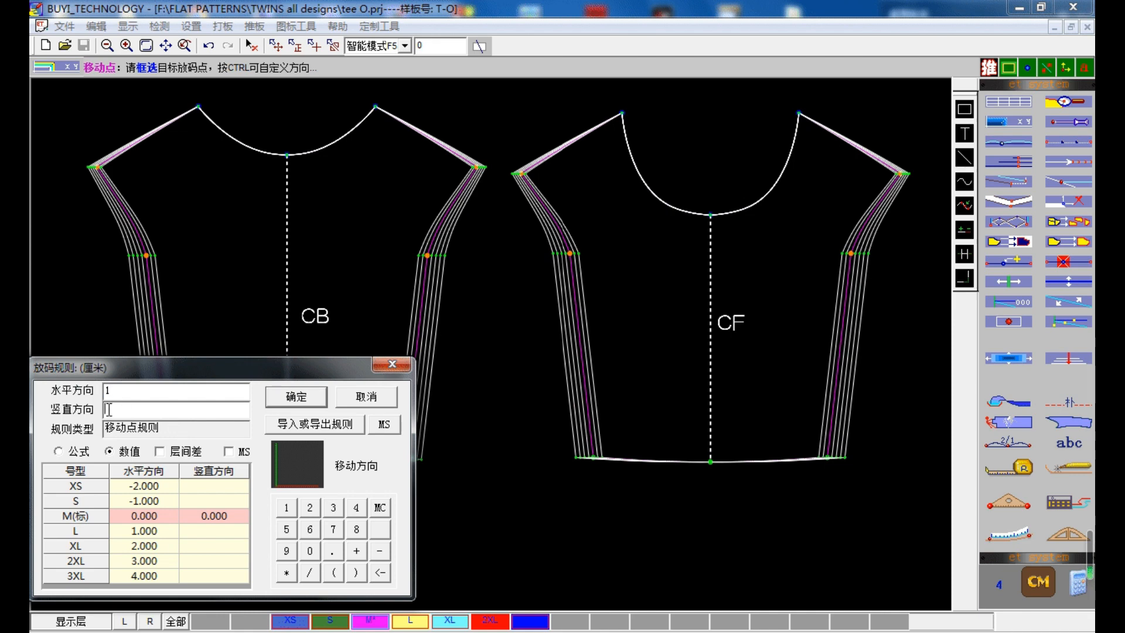
text(1)
click(272, 403)
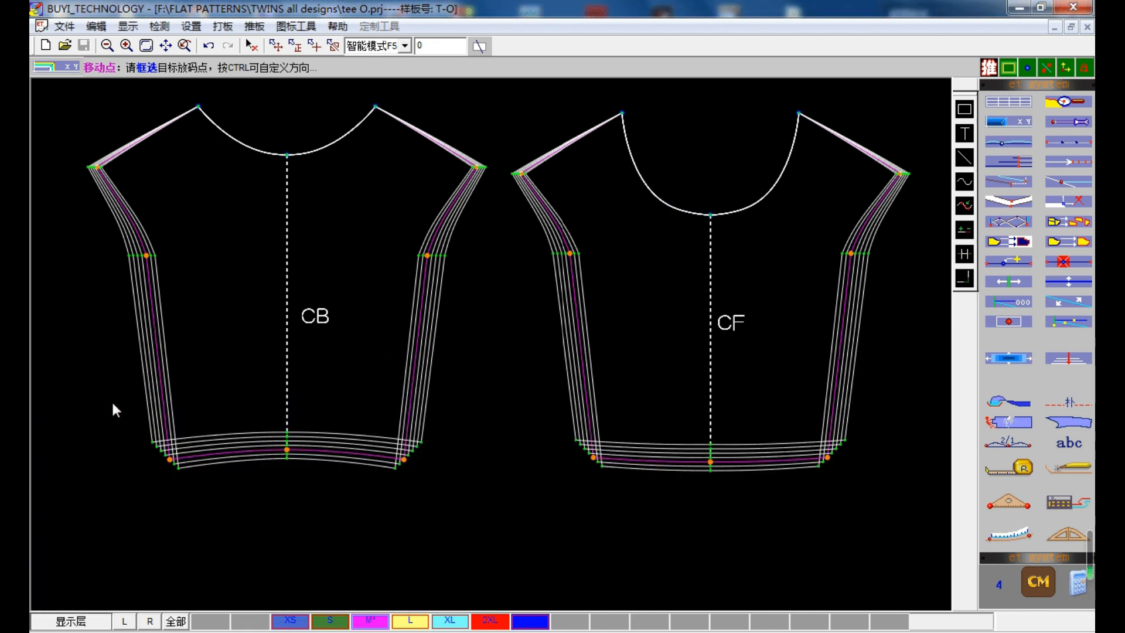
Set the vertical grading of the CB and CF hem points to -1 cm.
drag(792, 521, 792, 525)
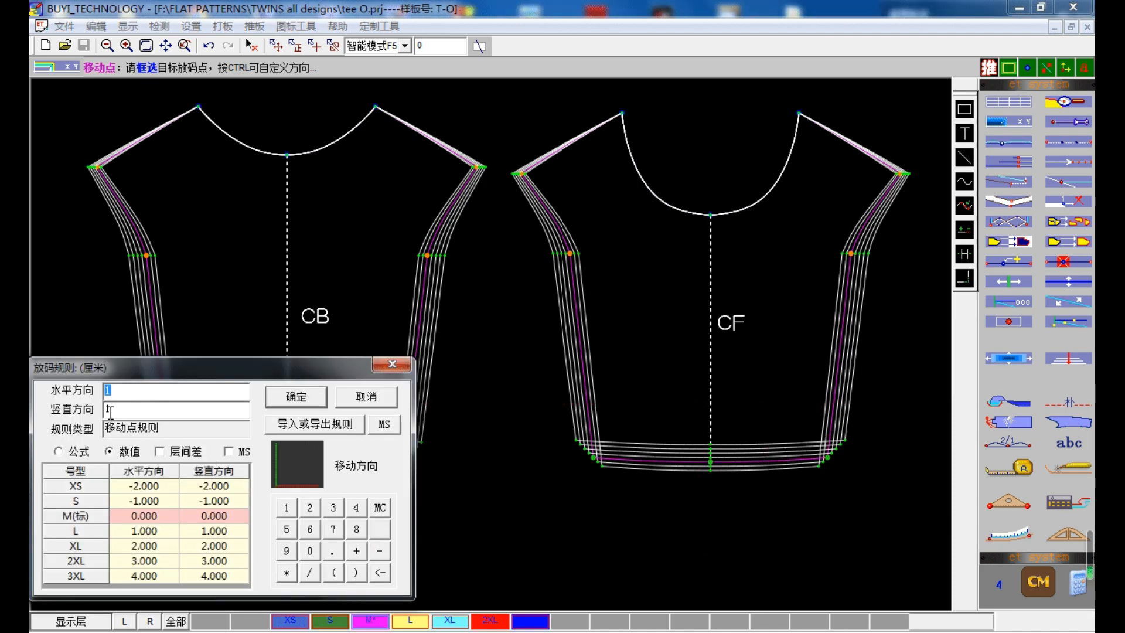
click(106, 410)
text(-1)
click(287, 403)
Grade the CB and CF neck-shoulder points and shoulder tips, plus the CB neckline centre, vertically by 0.5 cm.
scroll(378, 433, up, 1)
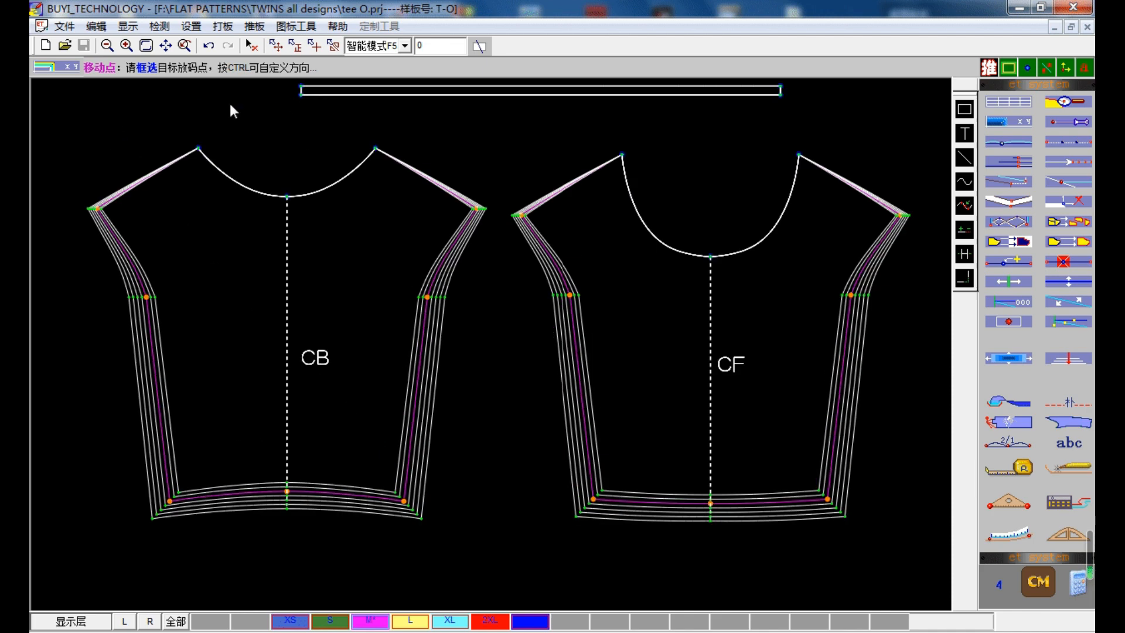
drag(160, 194, 459, 233)
drag(853, 248, 920, 252)
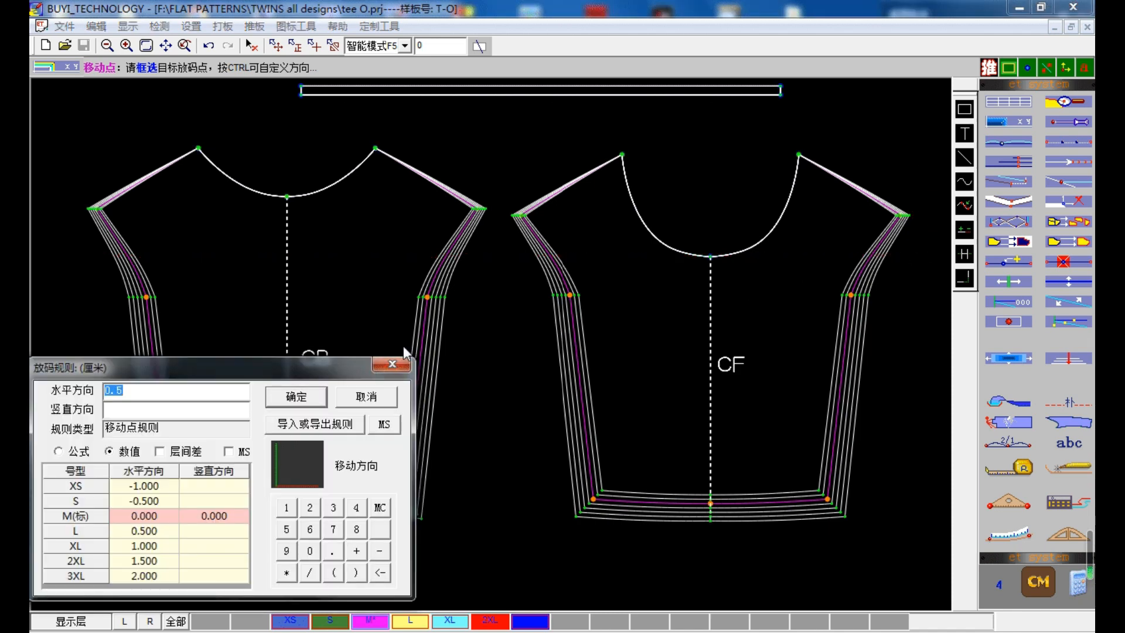
click(156, 410)
text(0.5)
click(305, 398)
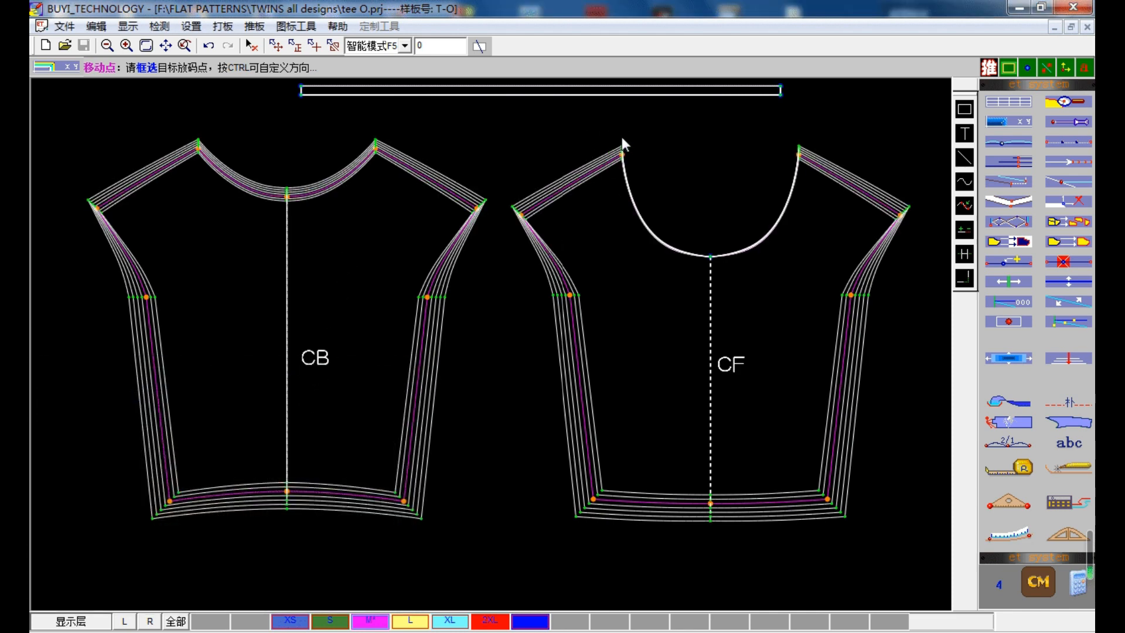
Grade the centre point of the CF neckline vertically by 0.5 cm.
drag(702, 264, 727, 279)
right_click(727, 279)
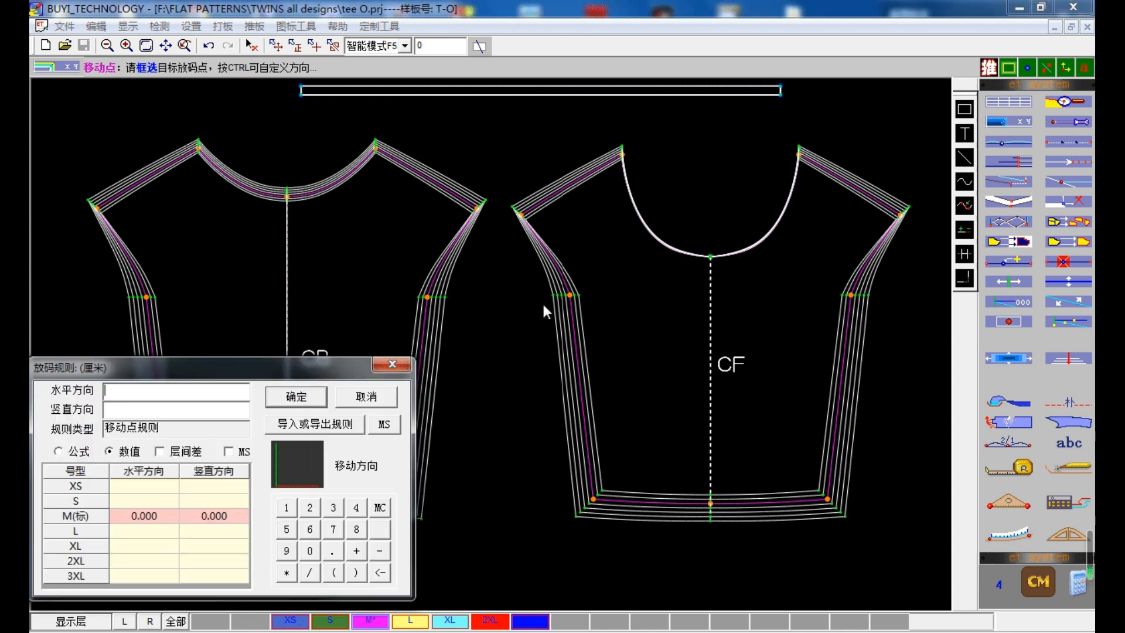
click(143, 415)
text(0.5)
key(Return)
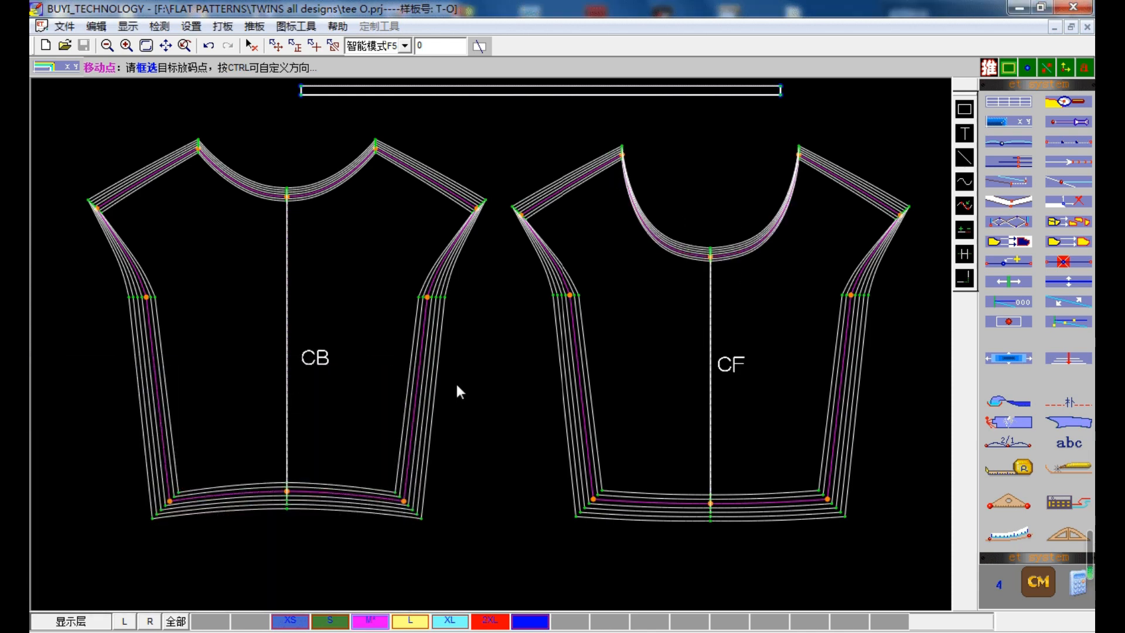
Measure the combined length of the front and back necklines with only base size M shown, and redisplay all sizes.
click(373, 619)
click(1050, 467)
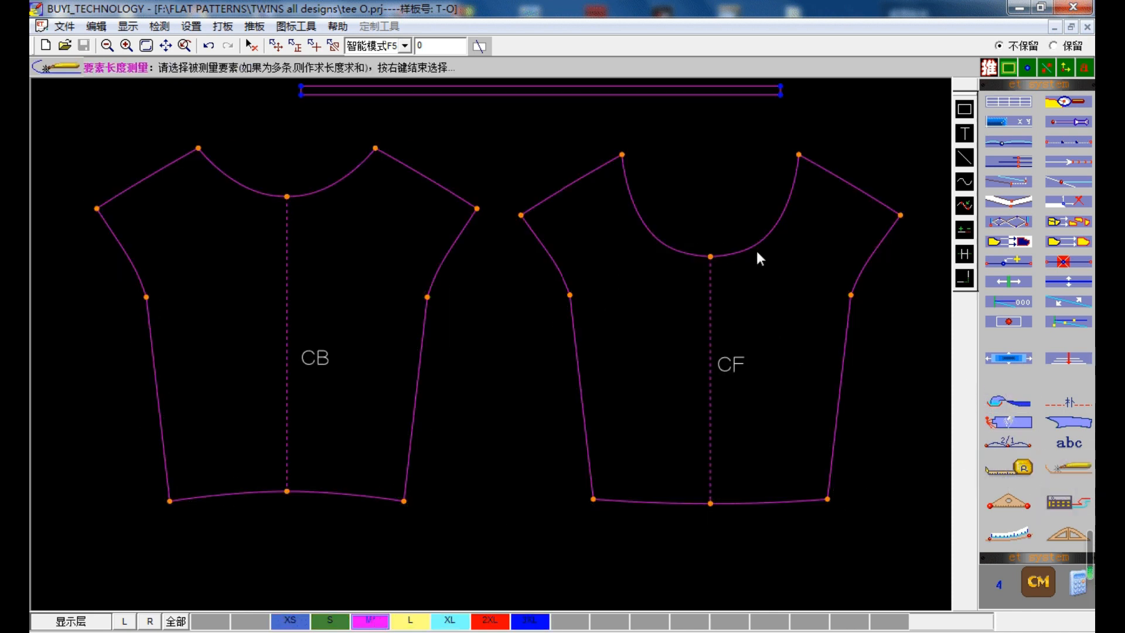
click(700, 251)
click(264, 189)
right_click(264, 188)
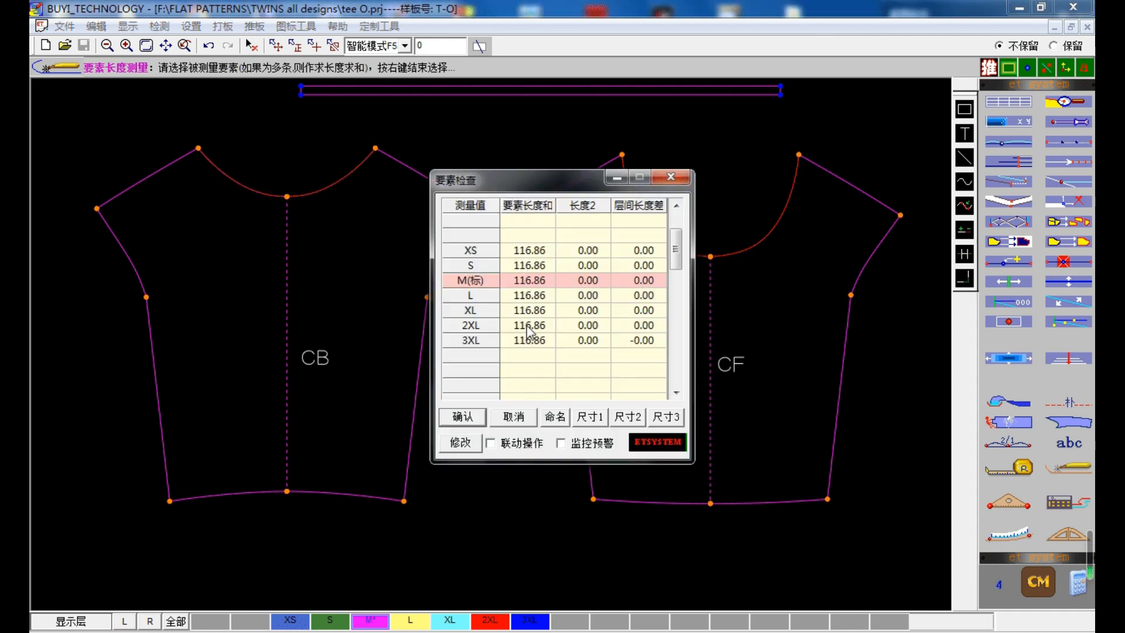
click(666, 180)
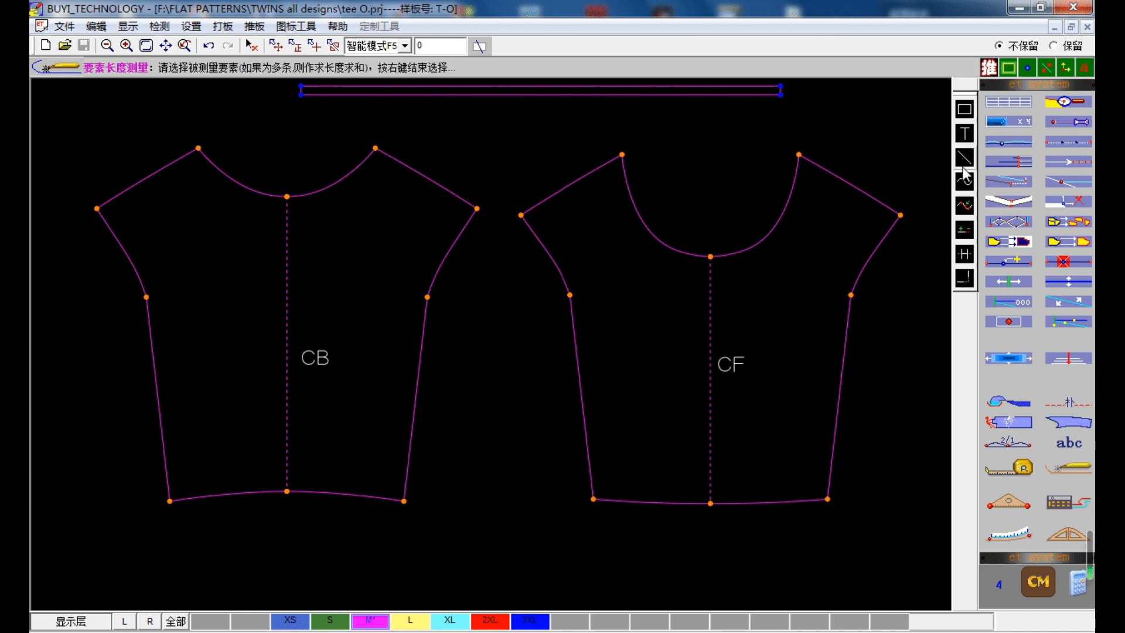
click(175, 621)
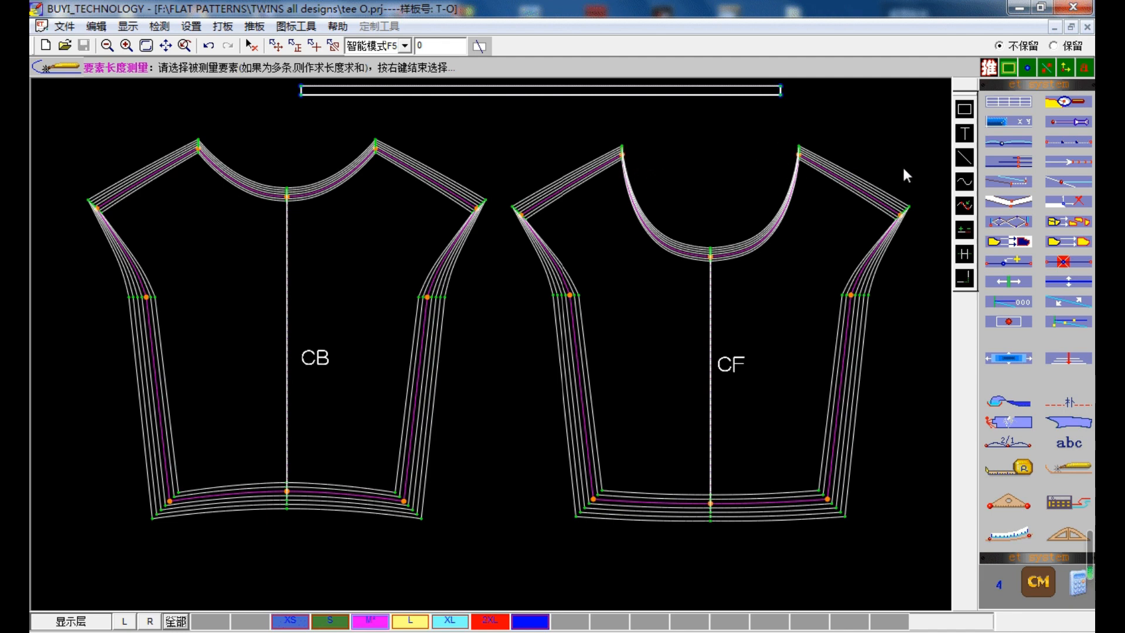
Grade the CF piece's left neck-shoulder point horizontally by 0.1 cm.
click(1008, 121)
drag(610, 135, 638, 184)
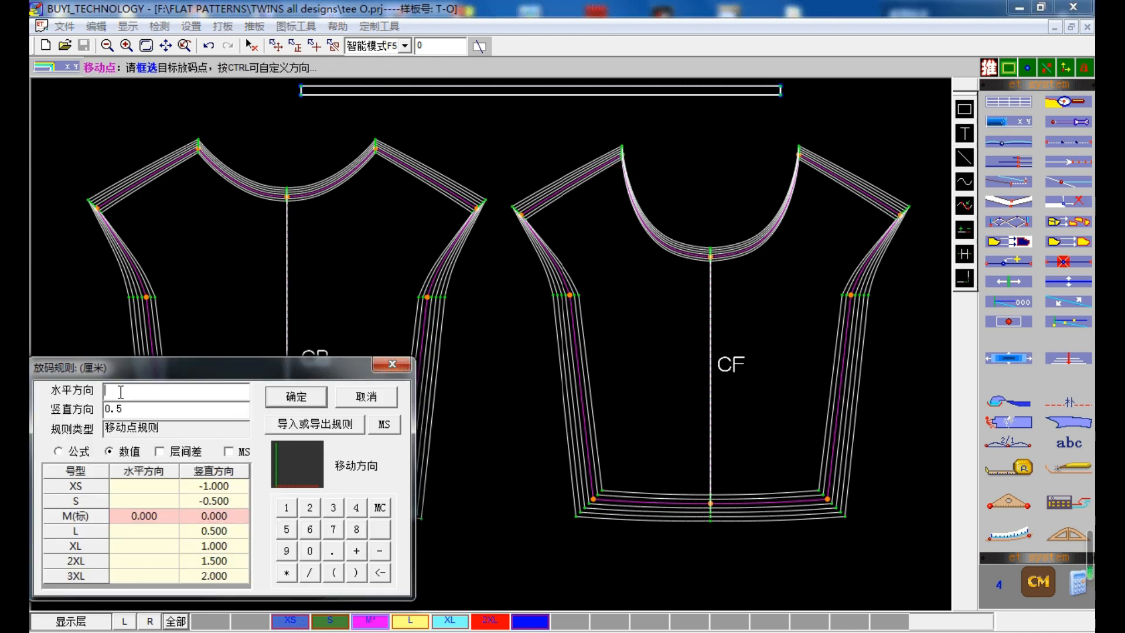
click(142, 394)
text(0.1)
click(272, 397)
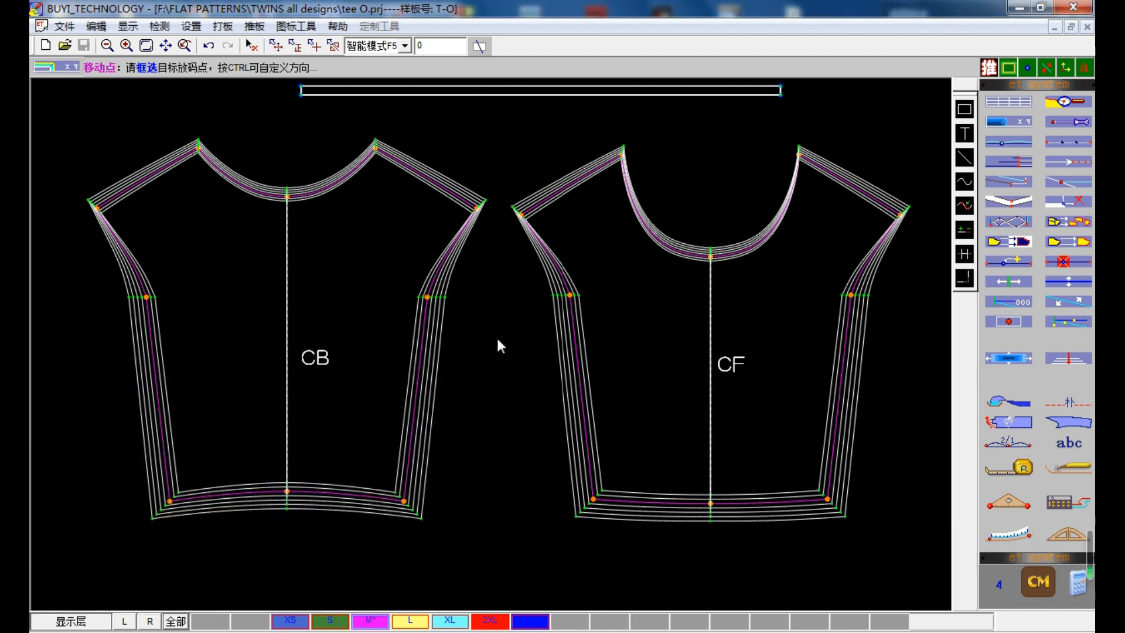
Set the horizontal grading of the CF neck-shoulder points to -0.1 cm on the left and 0.1 cm on the right.
drag(609, 146, 635, 185)
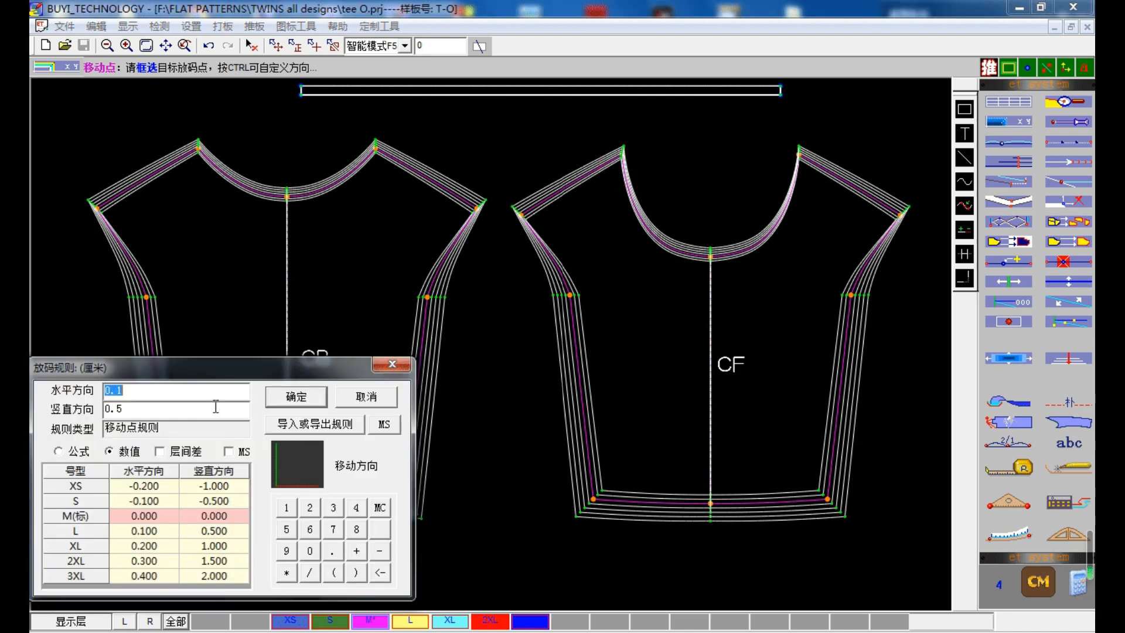
click(107, 391)
text(-)
click(276, 397)
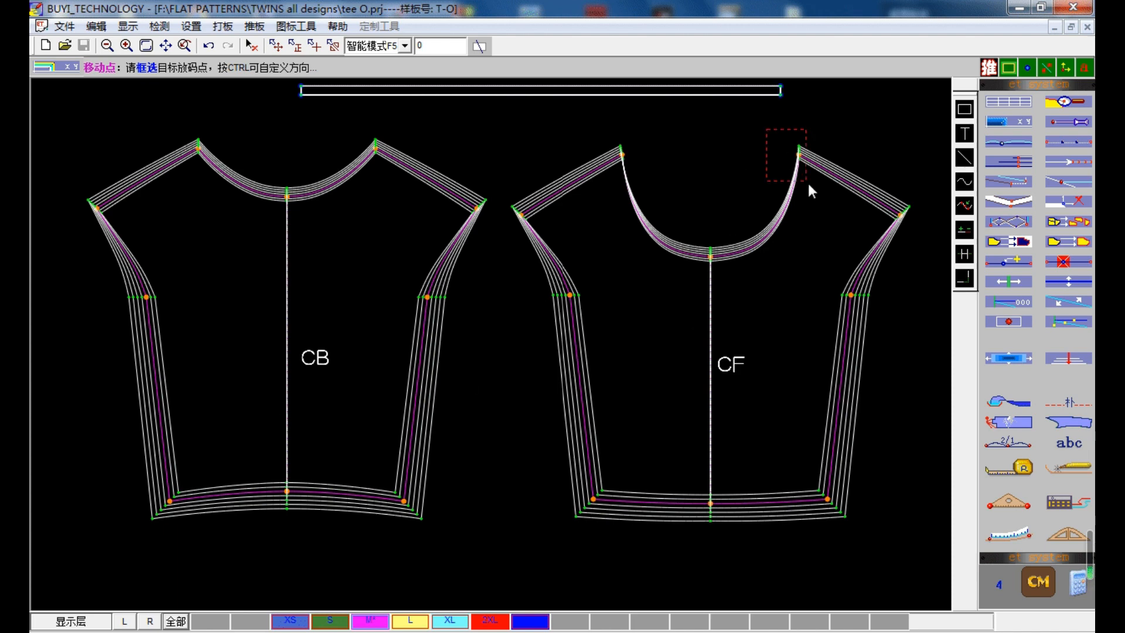
drag(808, 184, 810, 186)
click(167, 389)
text(0.)
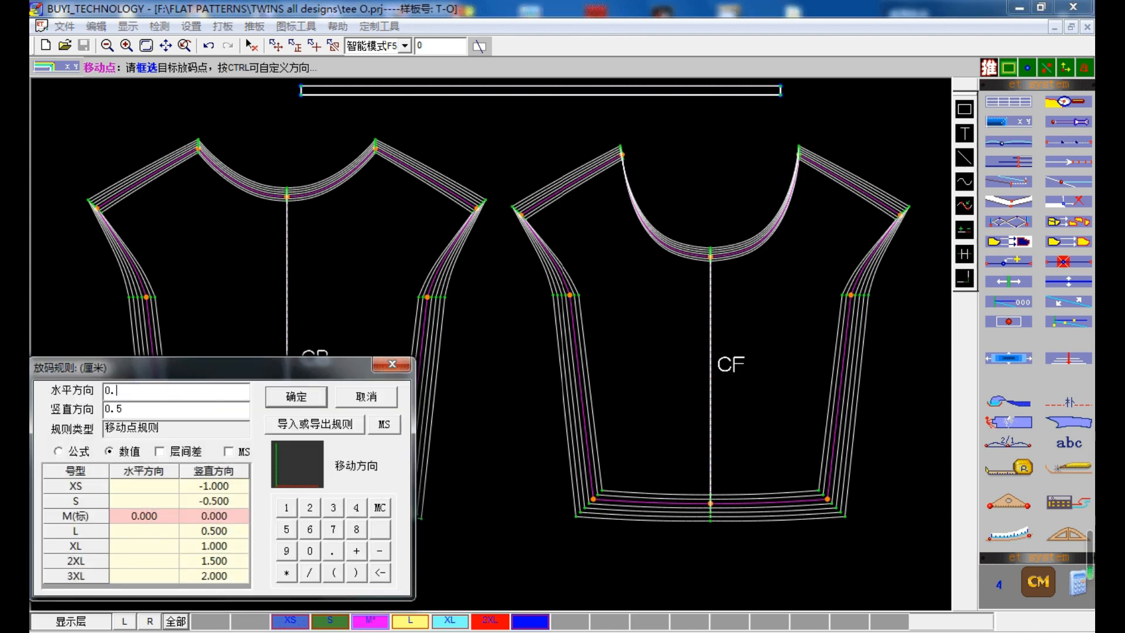
text(1)
click(296, 397)
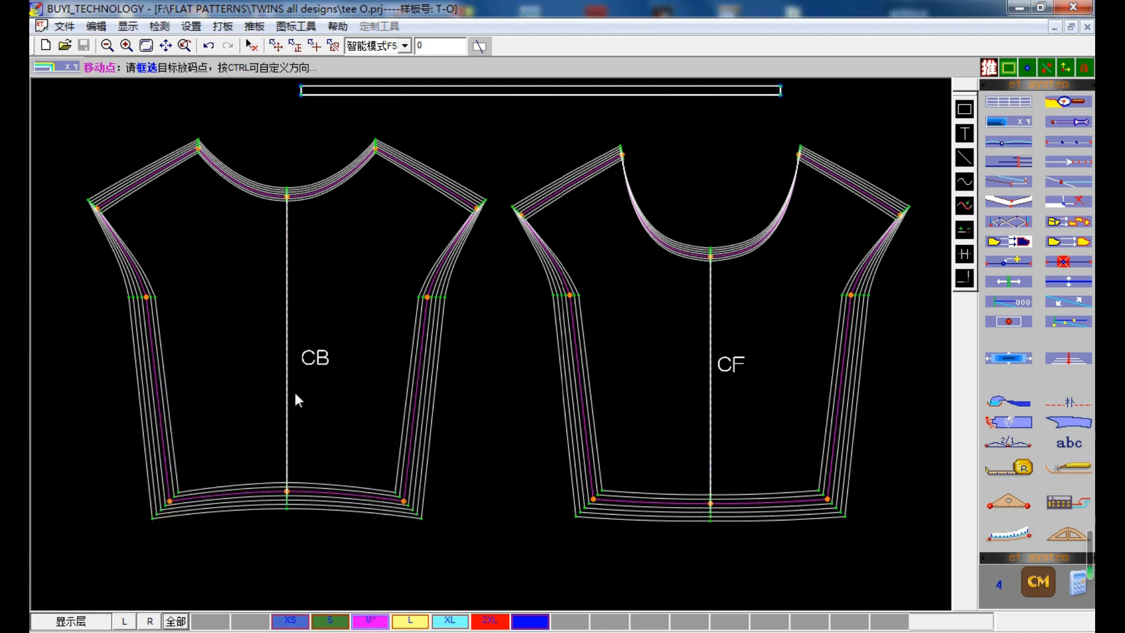
Set the horizontal grading of the CB neck-shoulder points to 0.1 cm on the right and -0.1 cm on the left.
drag(358, 138, 396, 181)
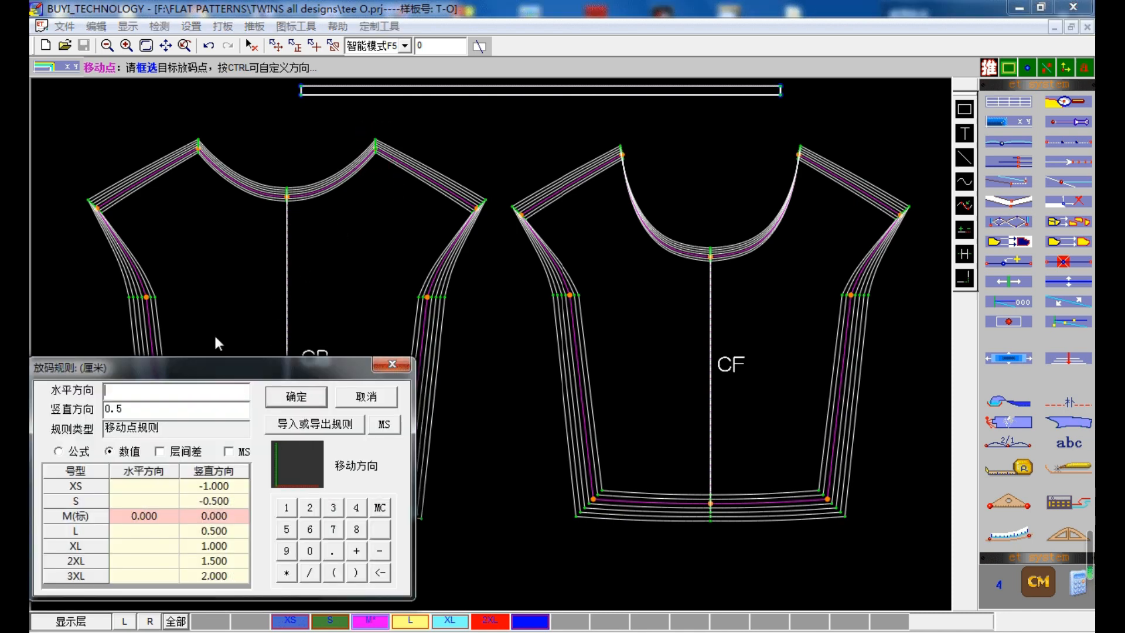
click(146, 389)
text(0.1)
click(289, 397)
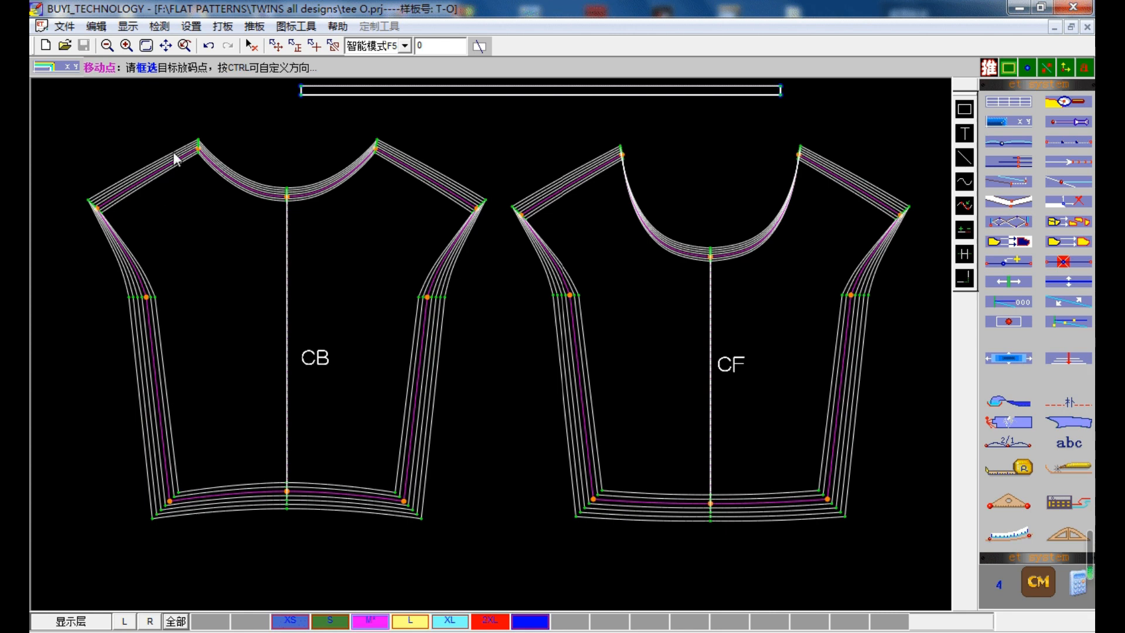
drag(180, 130, 209, 180)
click(154, 385)
text(-)
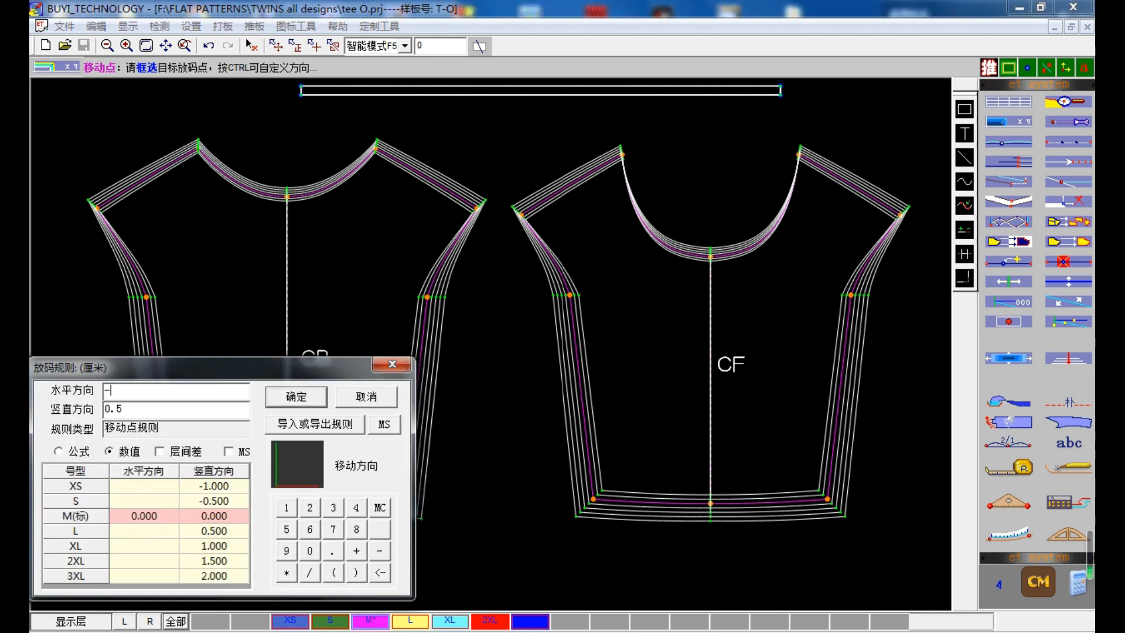
text(0.1)
click(283, 398)
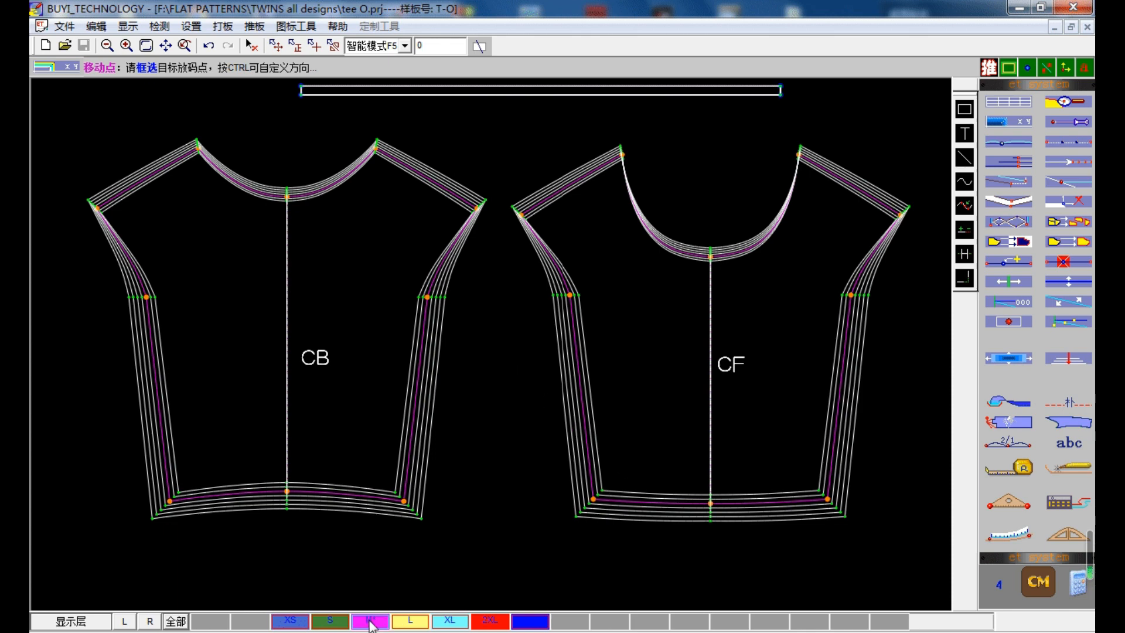
Measure the combined length of the graded CF and CB neckline curves across all sizes.
click(1064, 468)
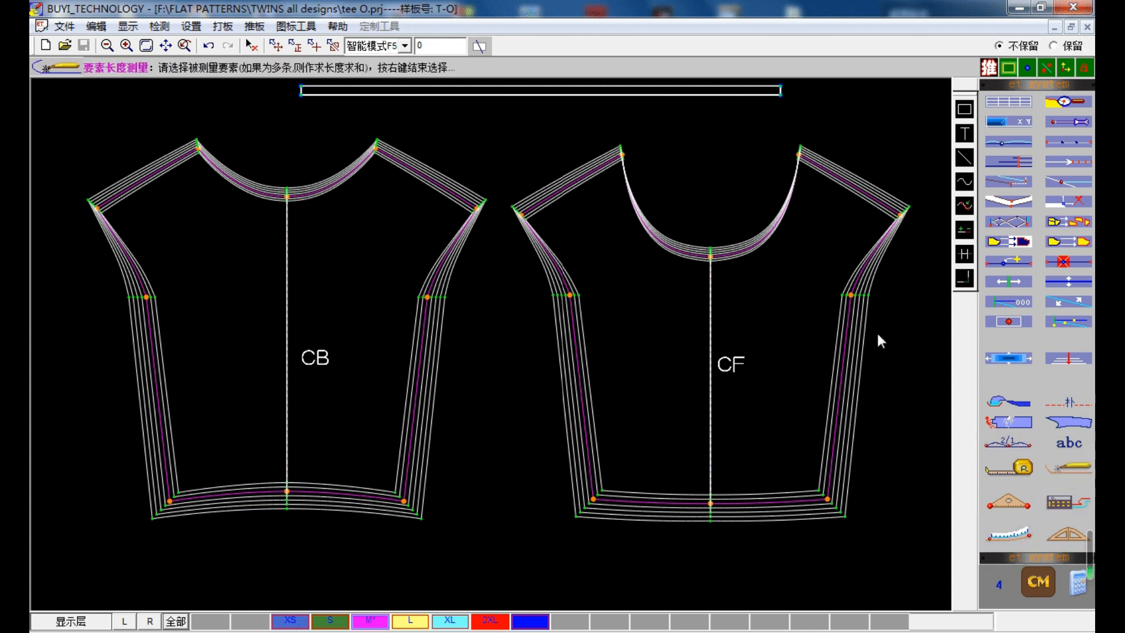
click(746, 246)
click(690, 251)
click(332, 190)
click(269, 191)
right_click(269, 195)
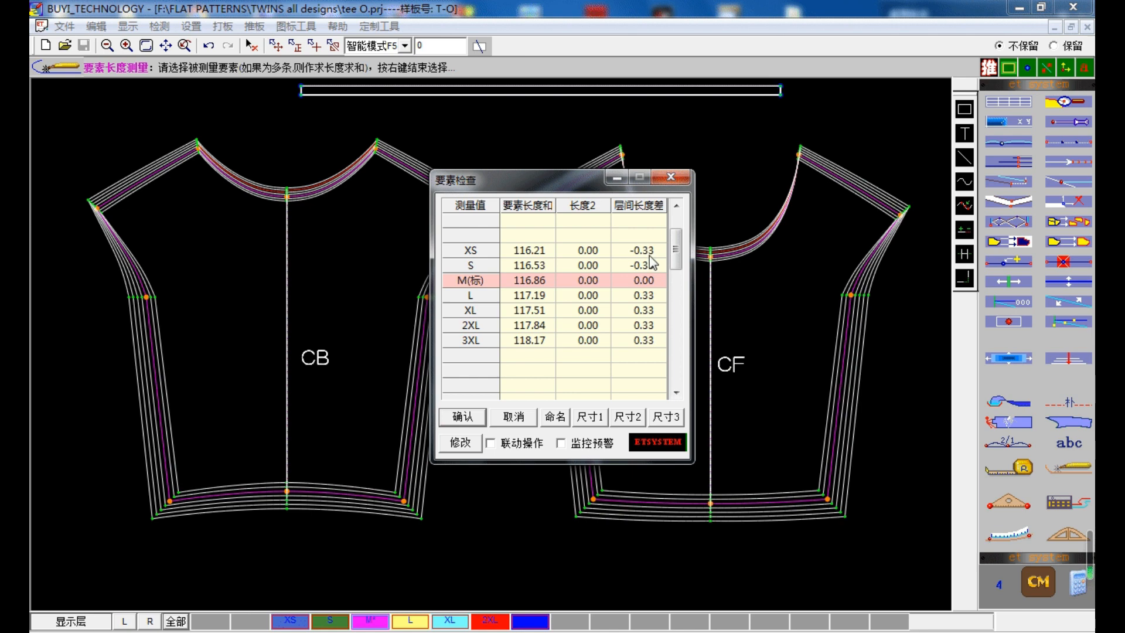
click(671, 176)
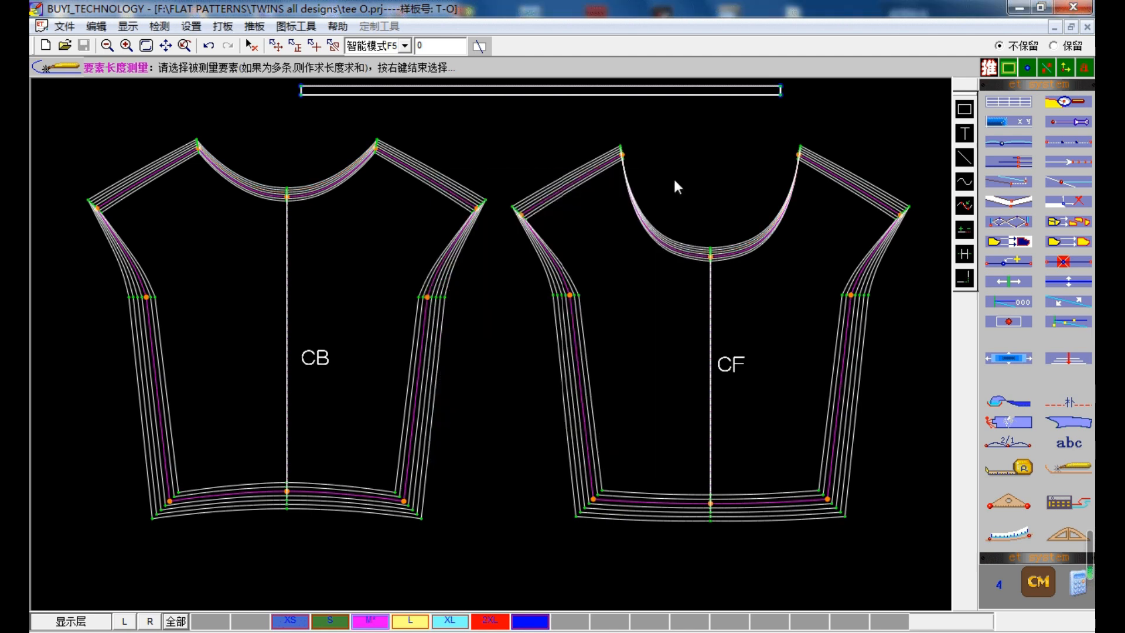
Grade the two right end points of the neckband strip horizontally by 0.33 cm.
click(1011, 121)
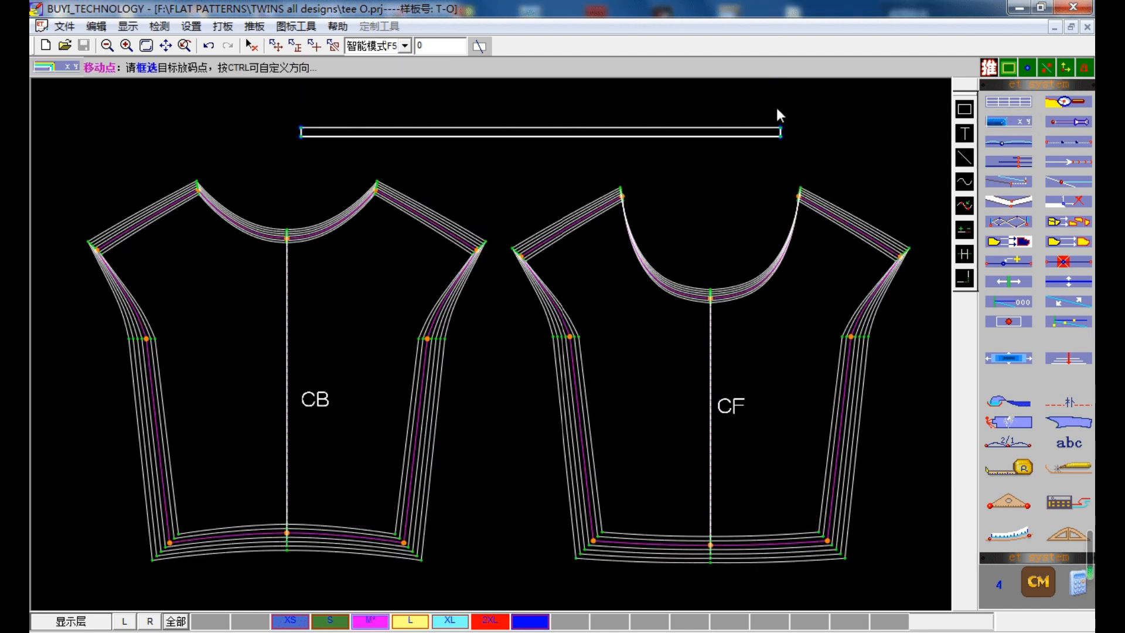
drag(776, 105, 811, 164)
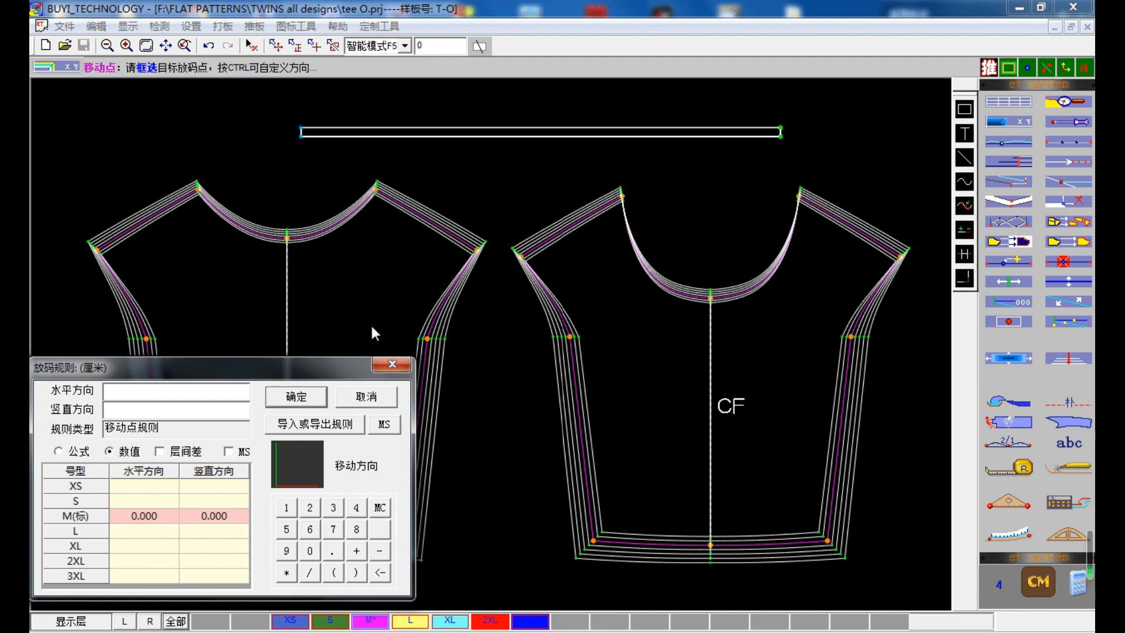
click(182, 392)
text(0.33)
click(322, 401)
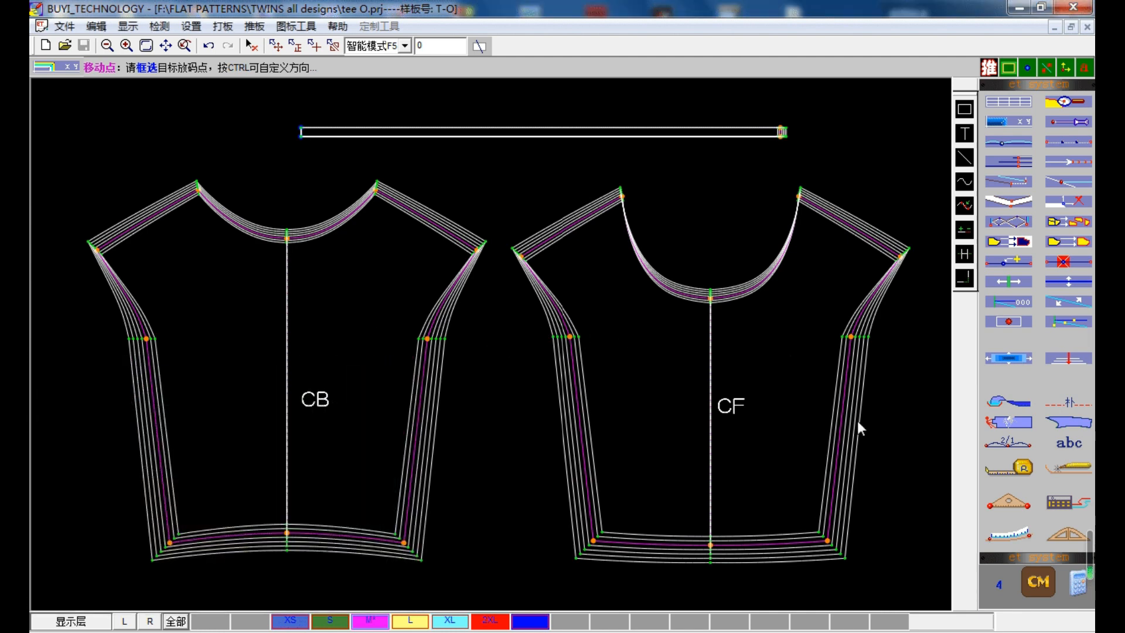
Compare the combined front and back neckline length with the neckband's long edge across all sizes.
click(1009, 467)
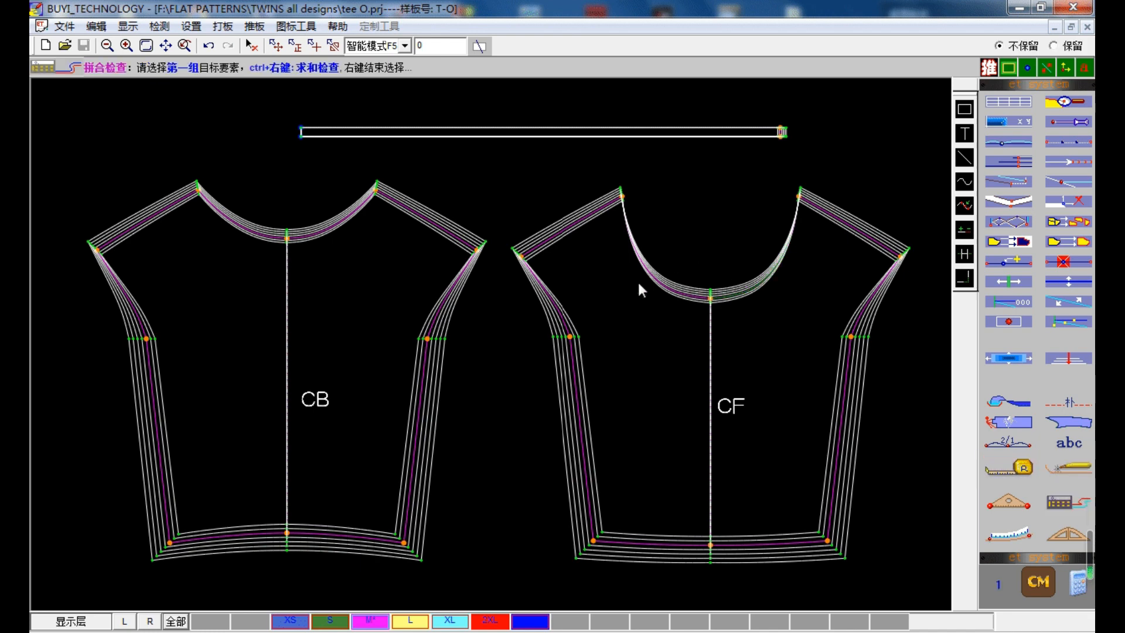
click(663, 283)
click(332, 228)
click(259, 240)
right_click(258, 235)
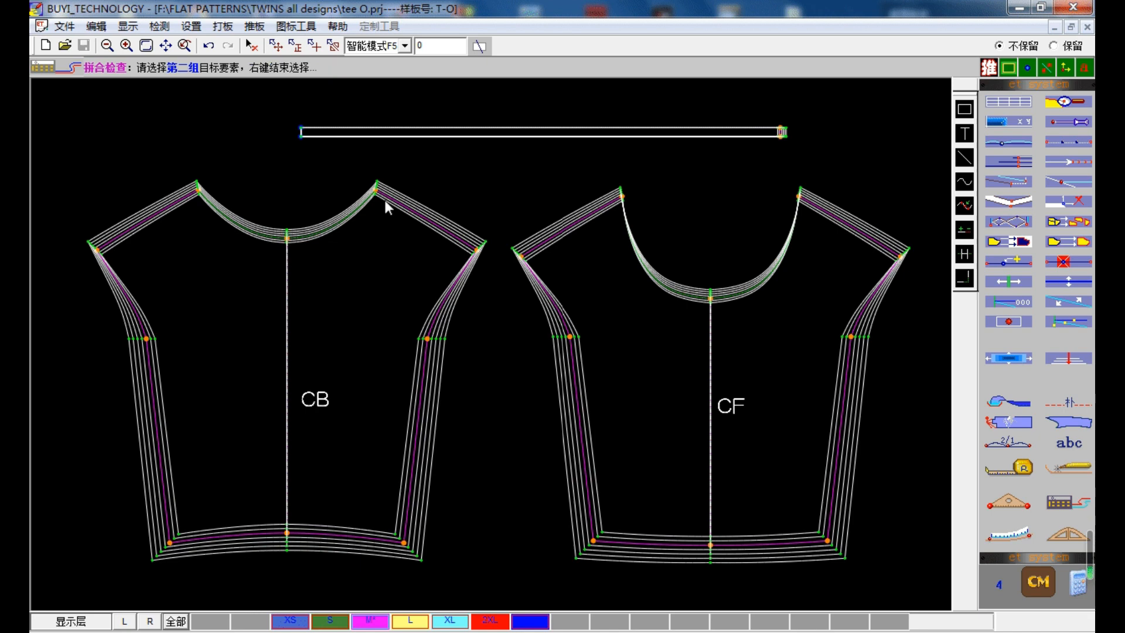
click(553, 135)
right_click(553, 135)
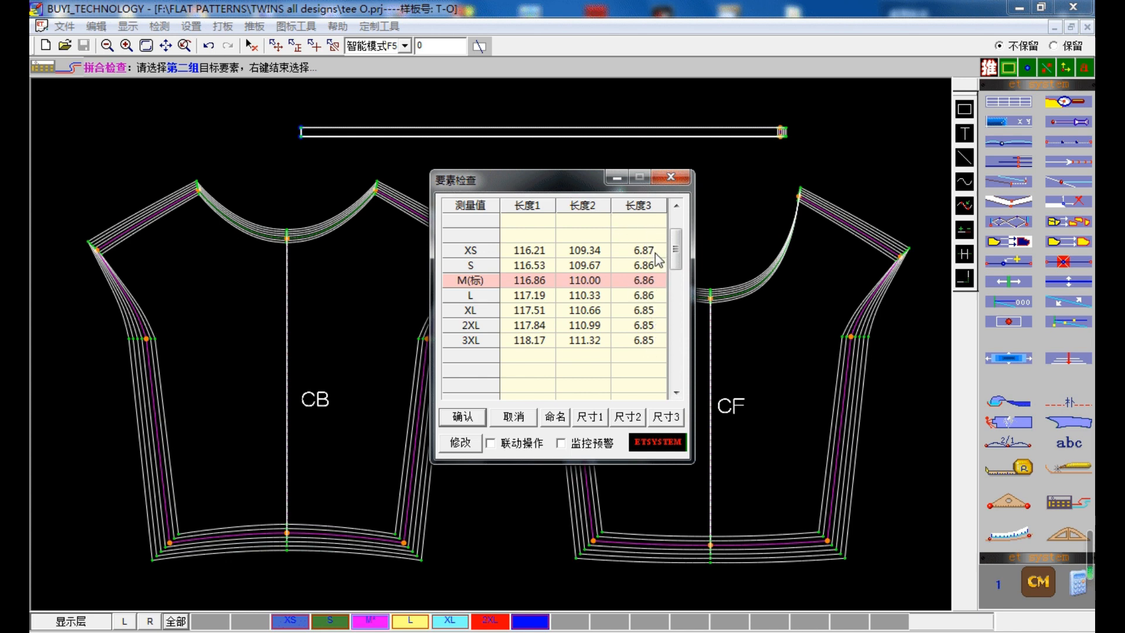
click(671, 177)
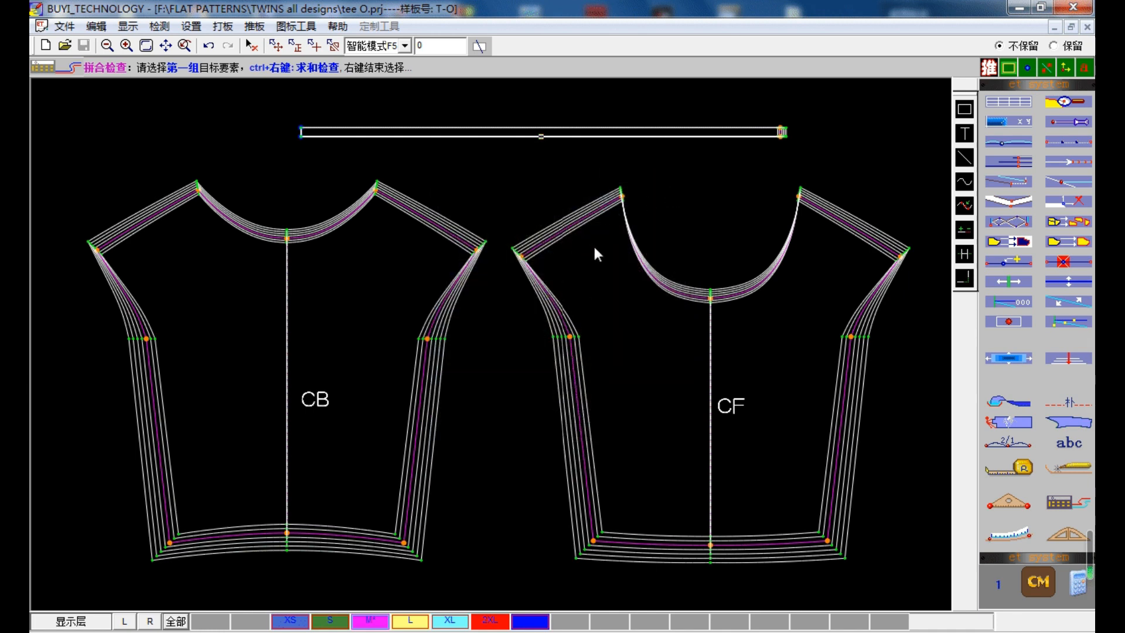